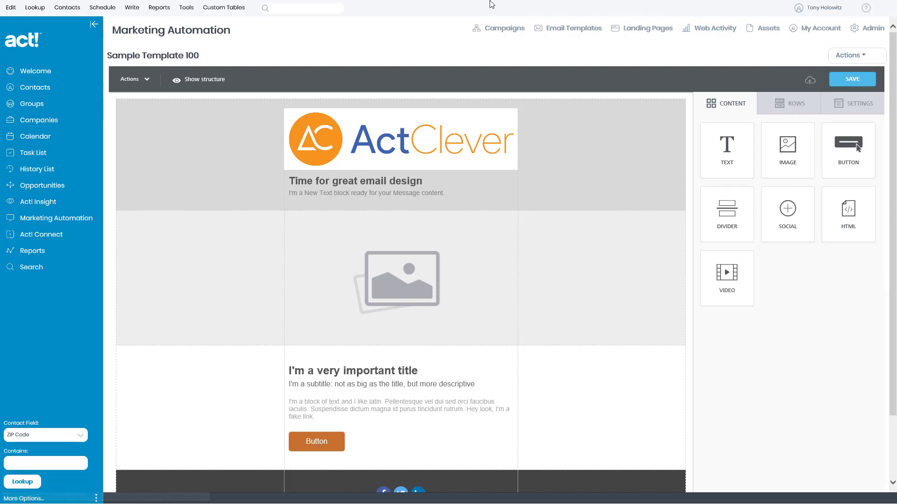
# Step: Open Text for First Template.txt from the First AMA Template folder in Notepad
pyautogui.moveTo(514, 4)
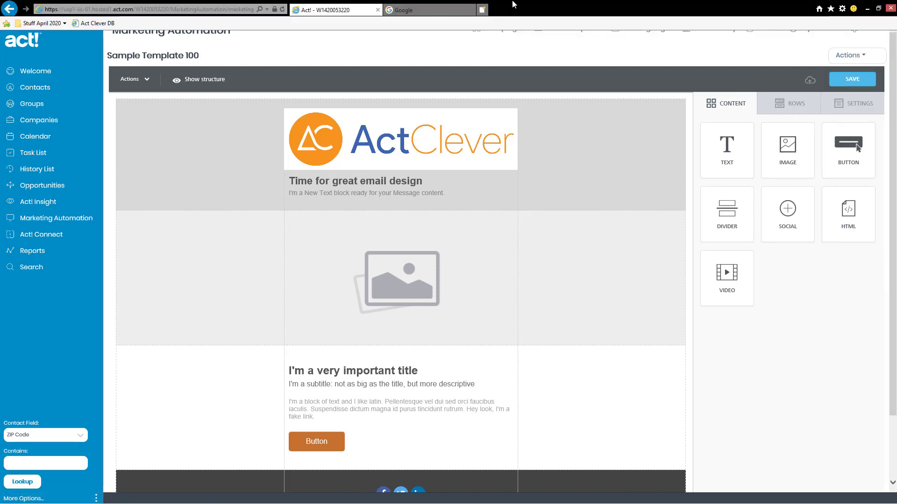
pyautogui.click(868, 9)
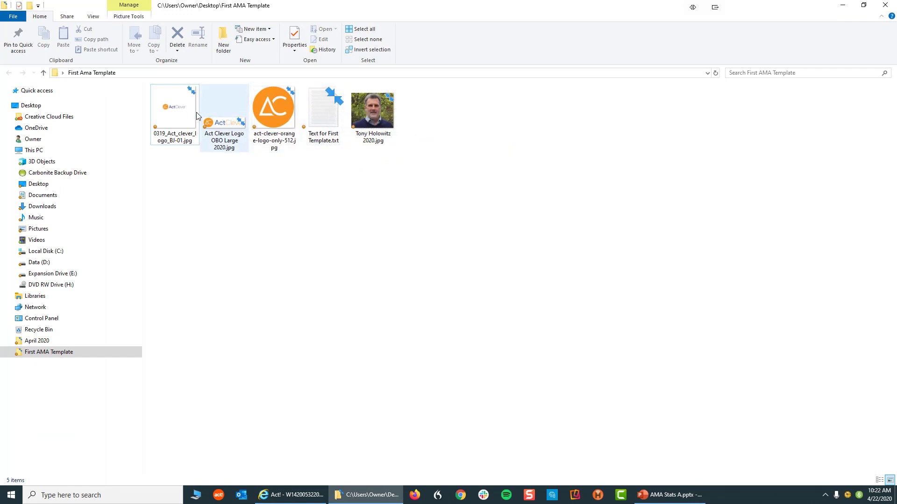
pyautogui.click(325, 109)
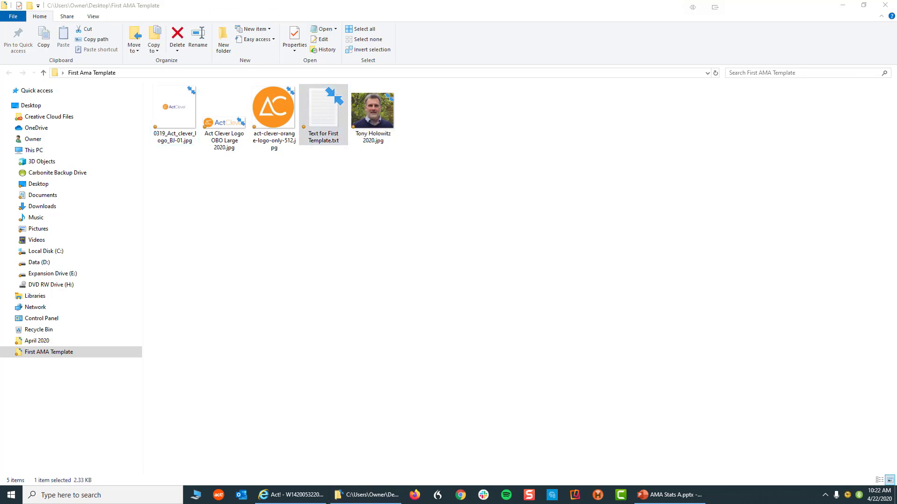
pyautogui.moveTo(896, 65); pyautogui.dragTo(289, 64)
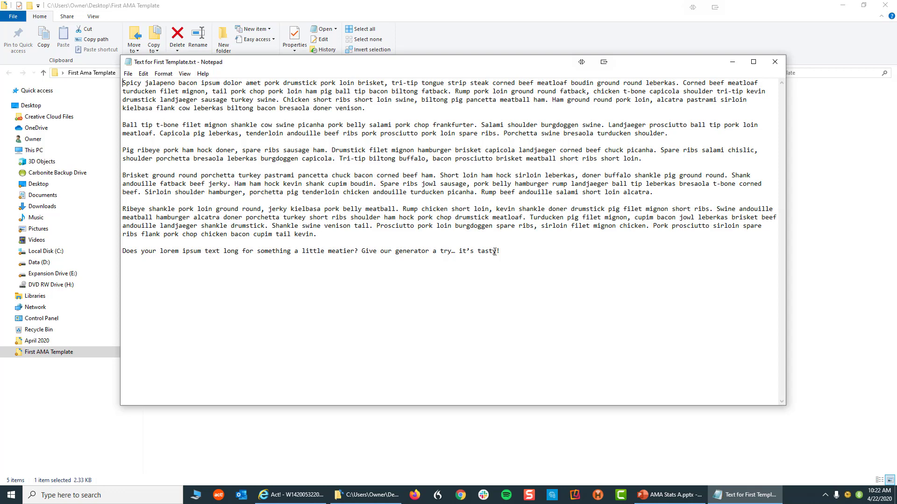
# Step: Copy all of the sample text in Notepad
pyautogui.moveTo(490, 252); pyautogui.dragTo(117, 82)
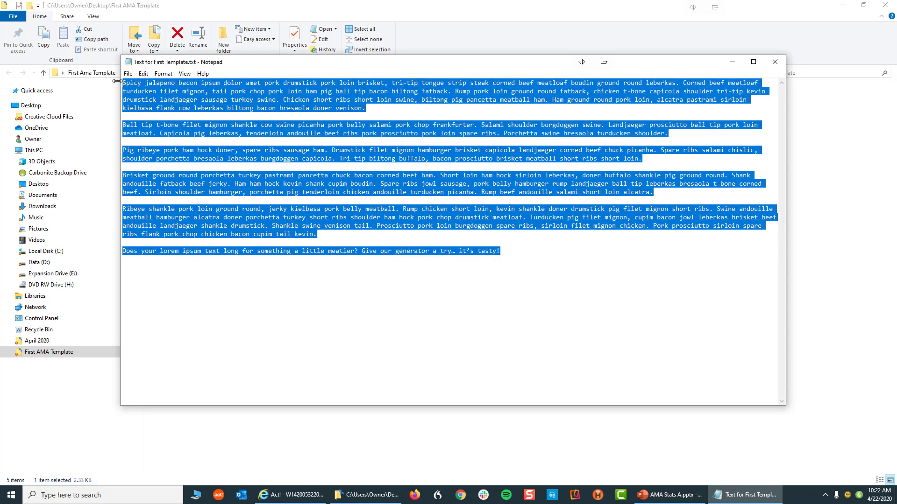
pyautogui.rightClick(156, 91)
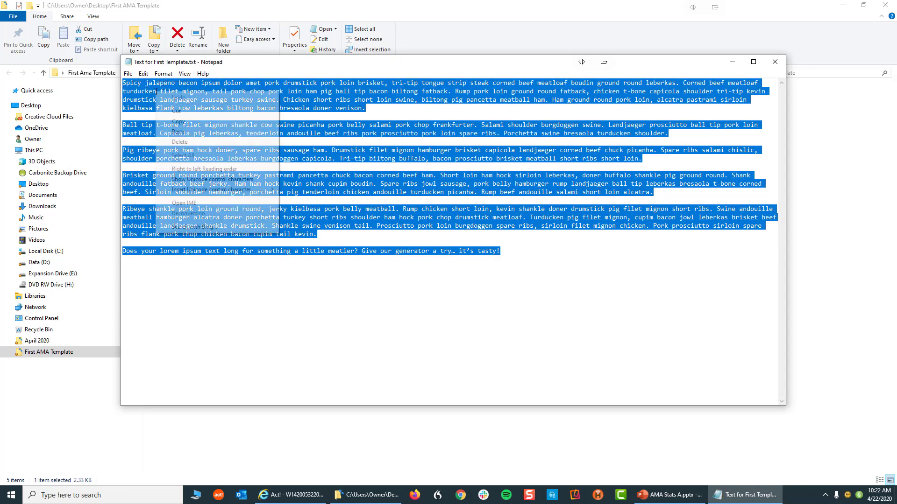
pyautogui.click(193, 125)
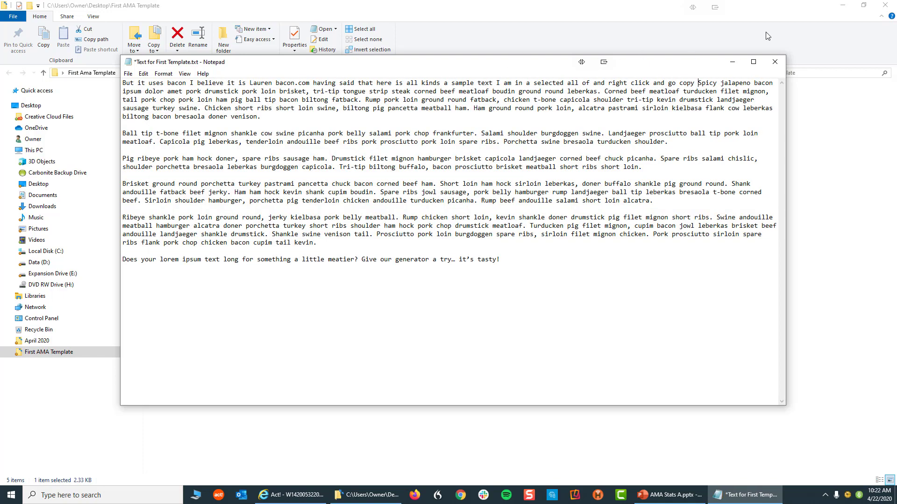
# Step: Minimize File Explorer and Notepad and return to the Act! template editor
pyautogui.click(843, 6)
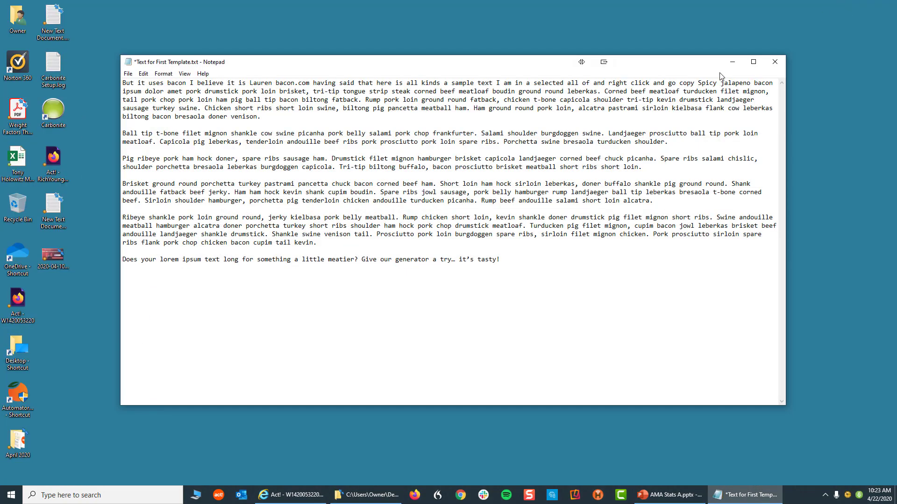
pyautogui.click(736, 62)
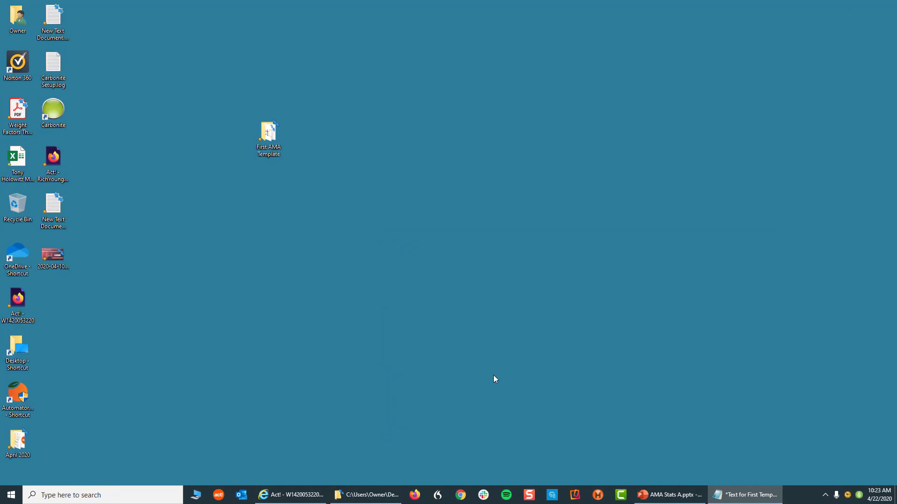
pyautogui.click(281, 495)
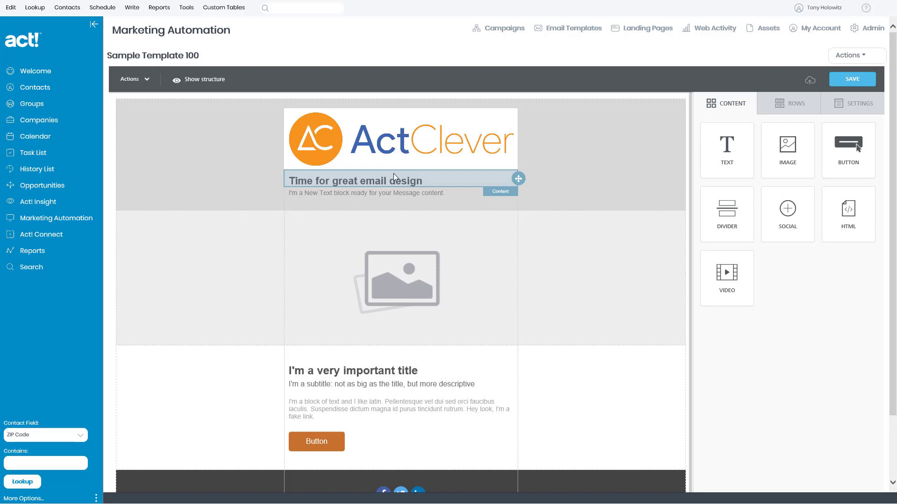
pyautogui.scroll(-2, 393, 173)
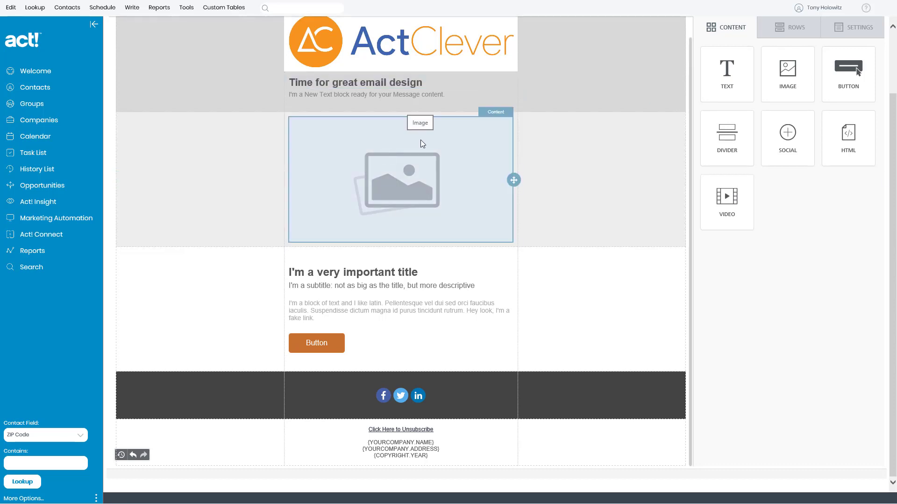
pyautogui.scroll(2, 420, 139)
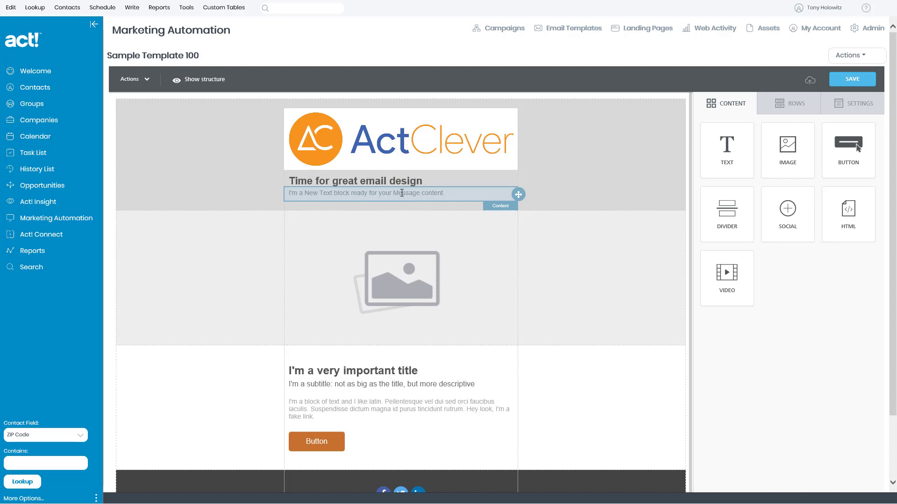
# Step: Replace the placeholder line under the heading with the copied sample text
pyautogui.click(459, 195)
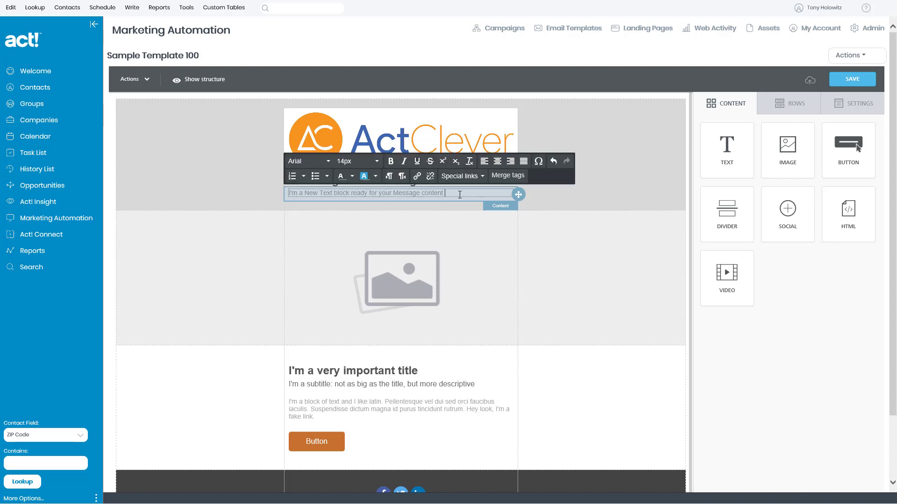
pyautogui.moveTo(459, 195); pyautogui.dragTo(281, 194)
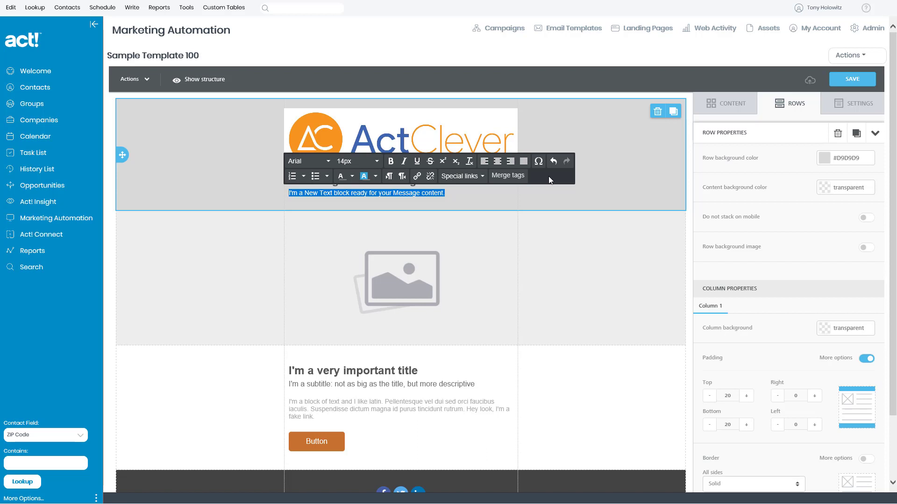
pyautogui.hotkey('ctrl', 'v')
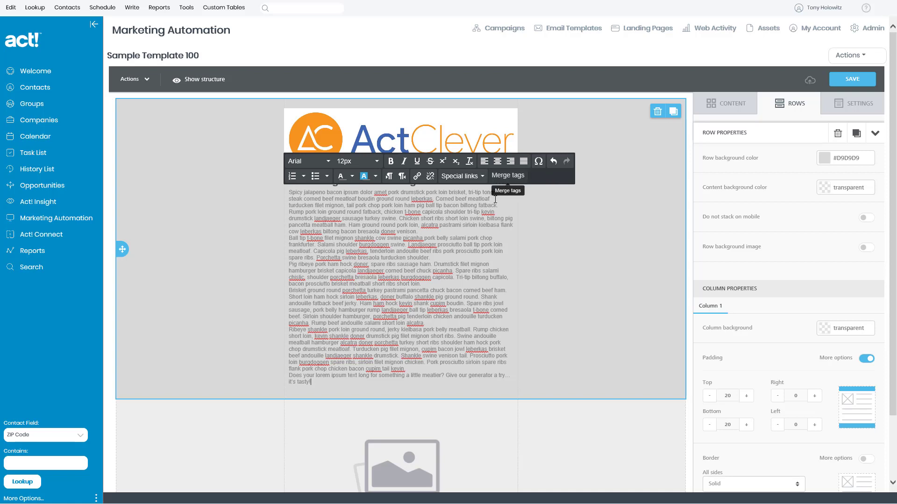
pyautogui.click(428, 231)
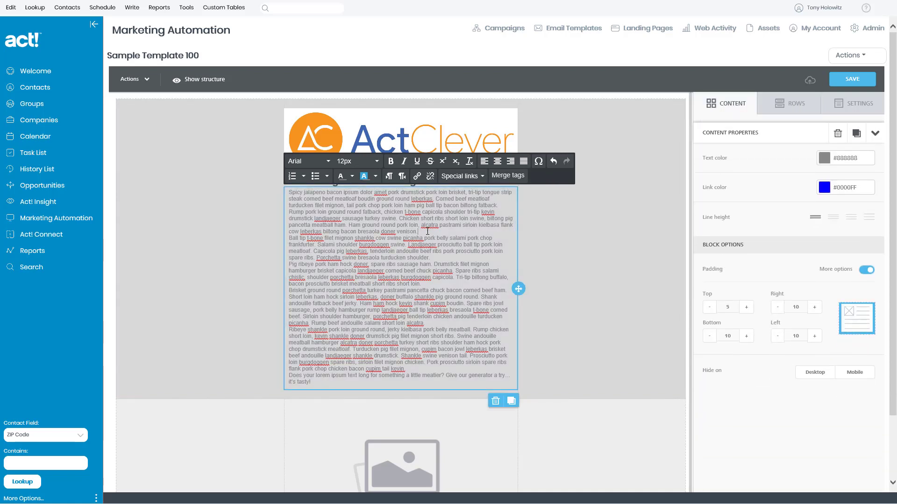
# Step: Insert blank lines between the pasted passages to form six separate paragraphs
pyautogui.press('Return')
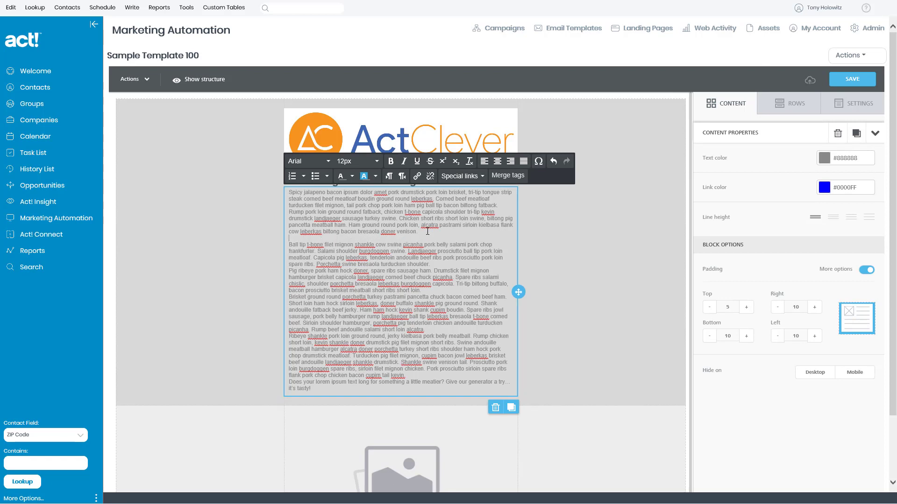
pyautogui.click(438, 265)
pyautogui.press('Return')
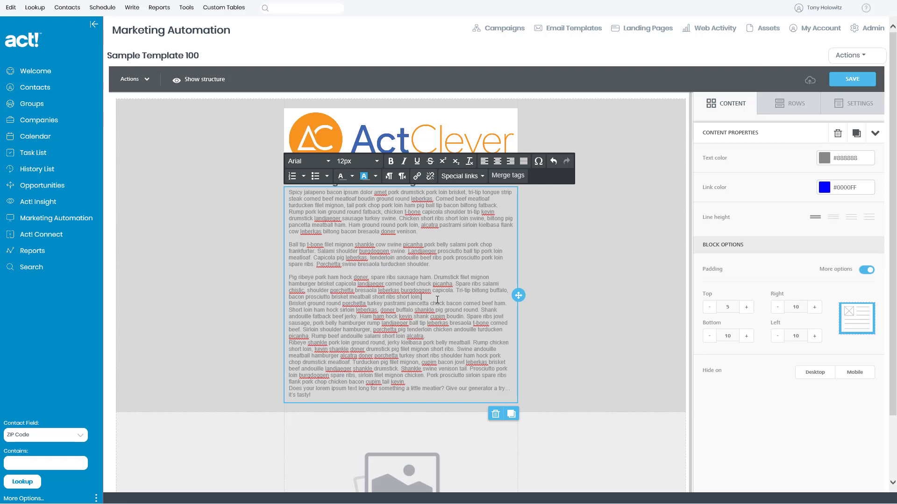
pyautogui.press('Return')
pyautogui.press('Return')
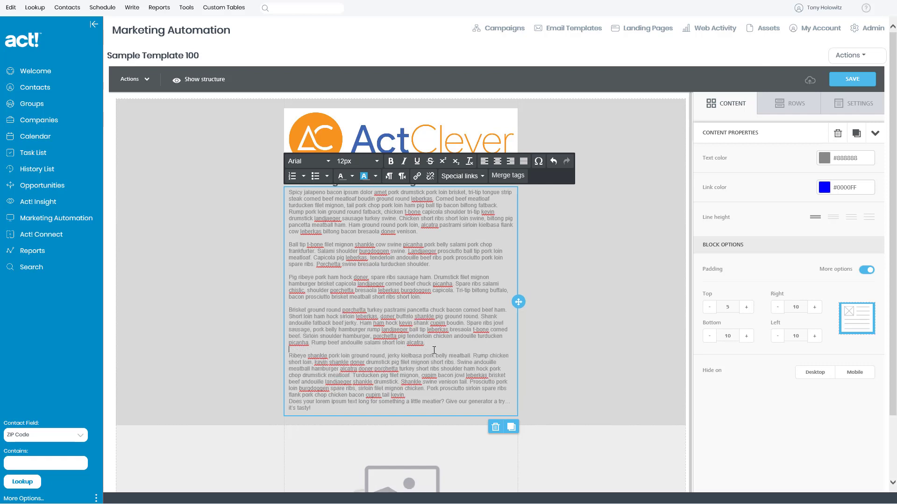
pyautogui.click(413, 395)
pyautogui.press('Return')
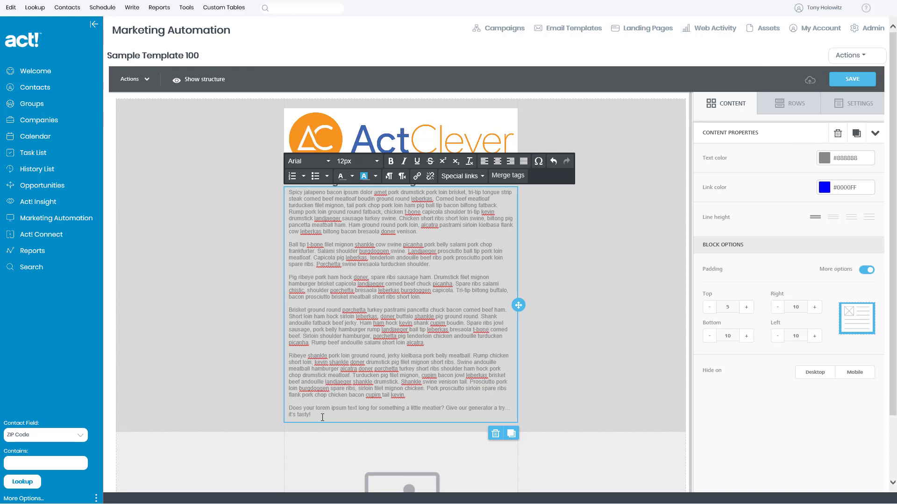
pyautogui.moveTo(323, 417); pyautogui.dragTo(291, 192)
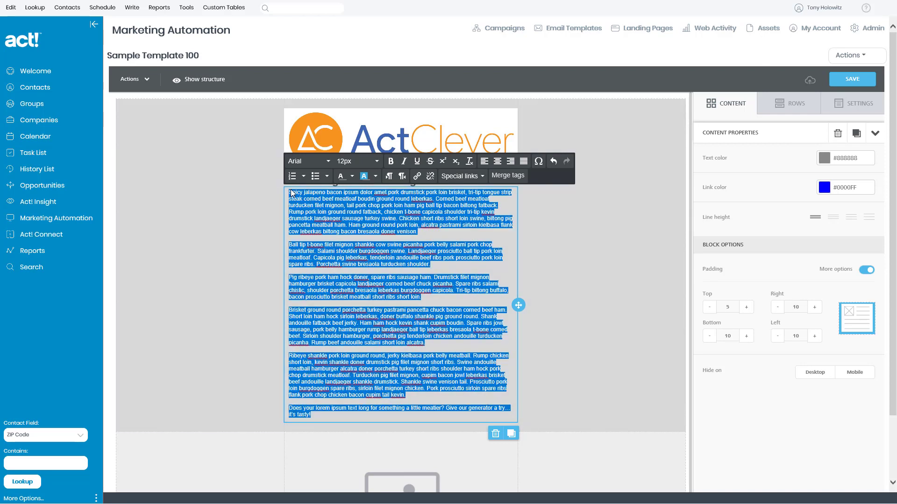
# Step: Set the selected body text to 15px
pyautogui.click(378, 161)
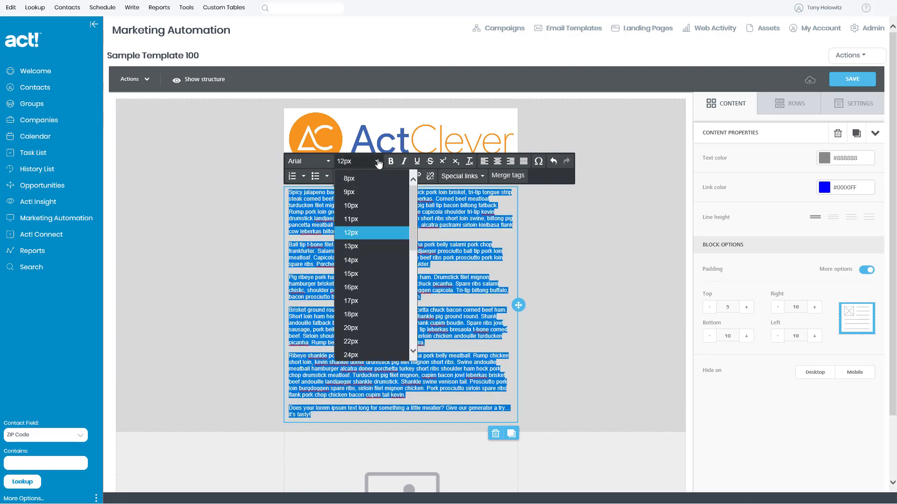
pyautogui.click(352, 275)
pyautogui.click(352, 265)
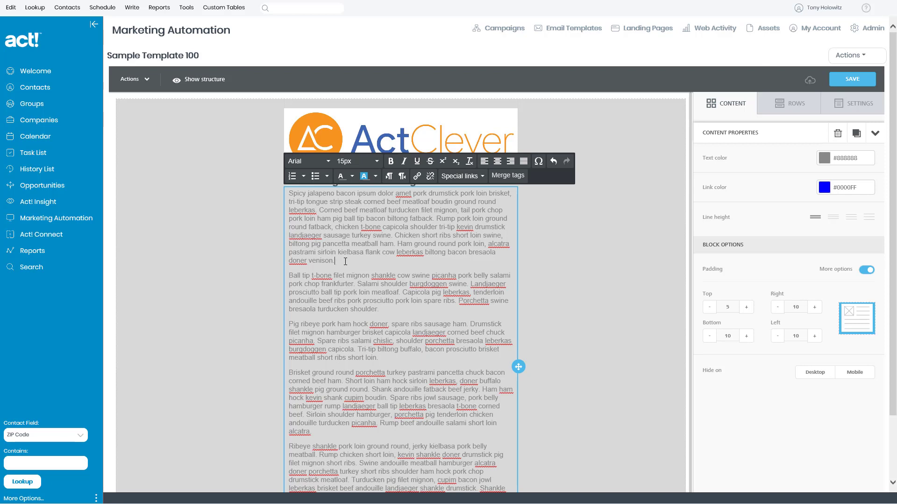
pyautogui.click(342, 262)
# Step: Reselect all of the body text from the first paragraph to the end
pyautogui.moveTo(290, 192); pyautogui.dragTo(351, 503)
pyautogui.moveTo(458, 488); pyautogui.dragTo(486, 497)
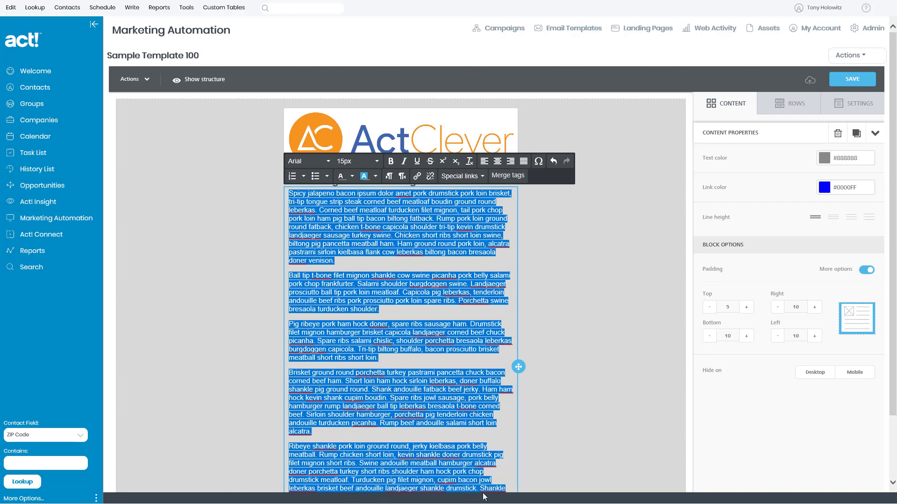
pyautogui.scroll(-7, 430, 396)
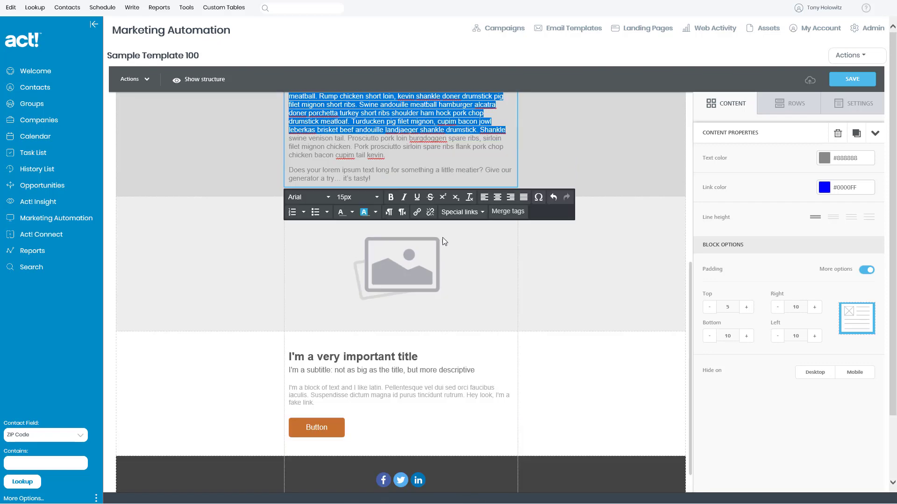
pyautogui.keyDown('shift'); pyautogui.click(407, 178); pyautogui.keyUp('shift')
pyautogui.scroll(8, 471, 138)
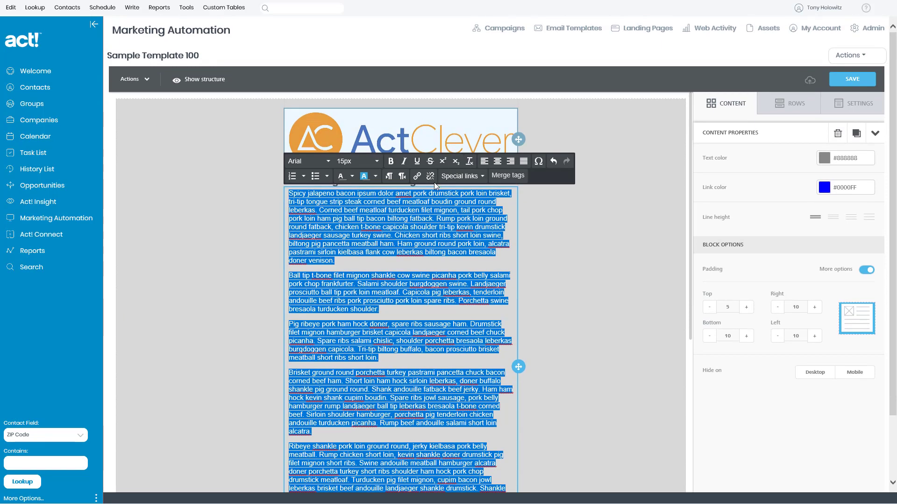
# Step: Try black text with a magenta highlight, then undo back to unhighlighted 12px text
pyautogui.click(351, 177)
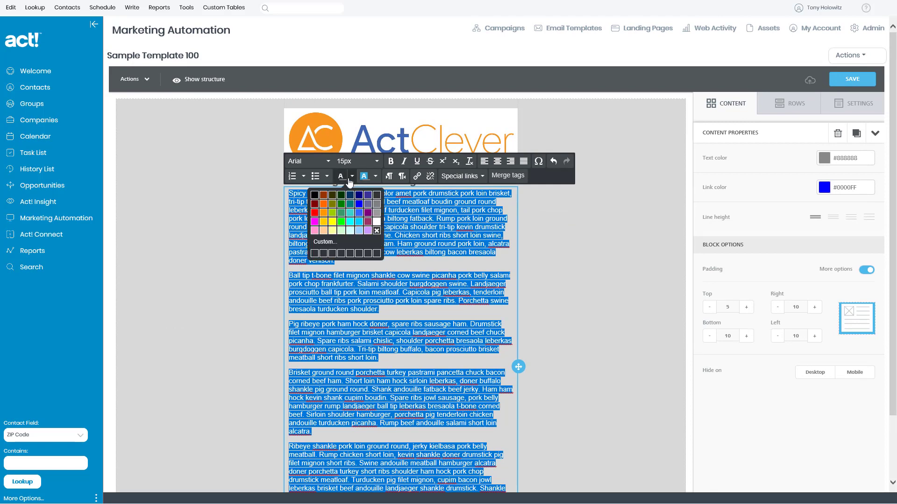
pyautogui.click(313, 196)
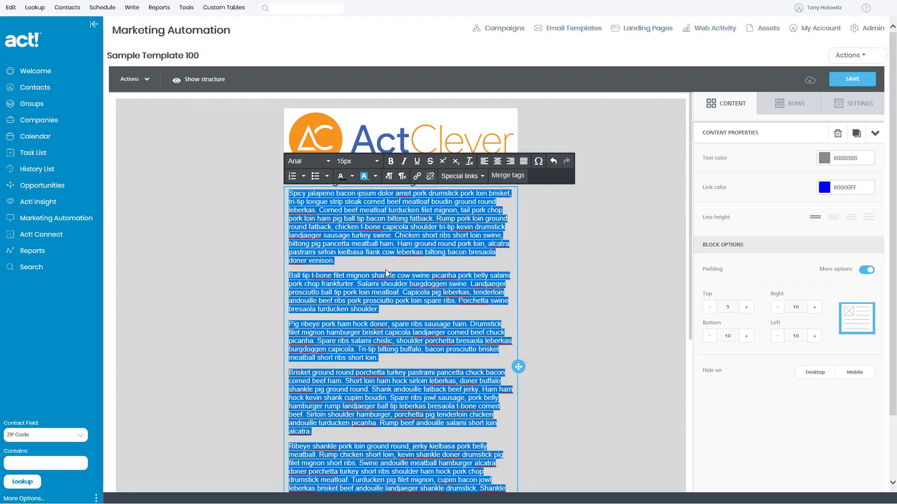
pyautogui.click(376, 176)
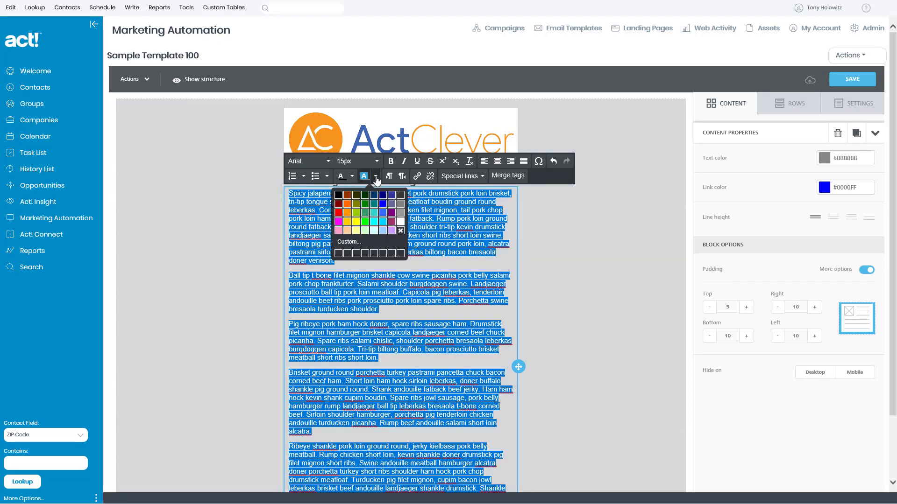
pyautogui.click(338, 222)
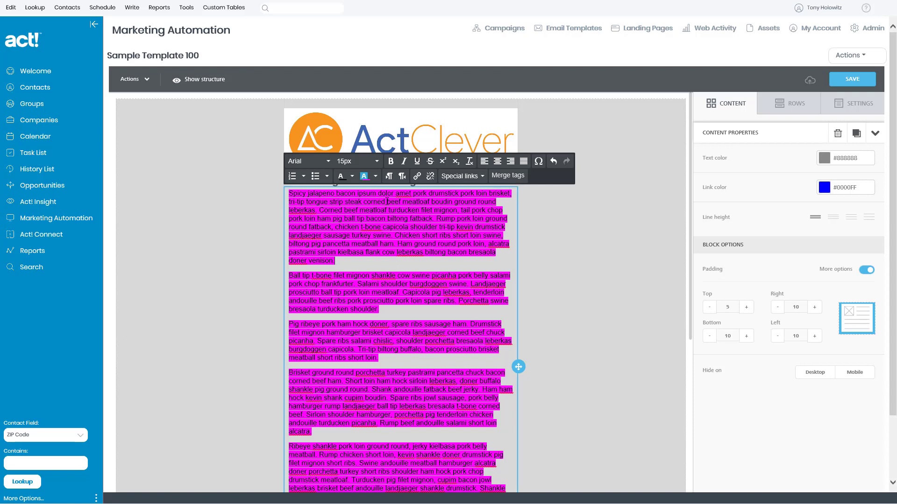
pyautogui.click(553, 161)
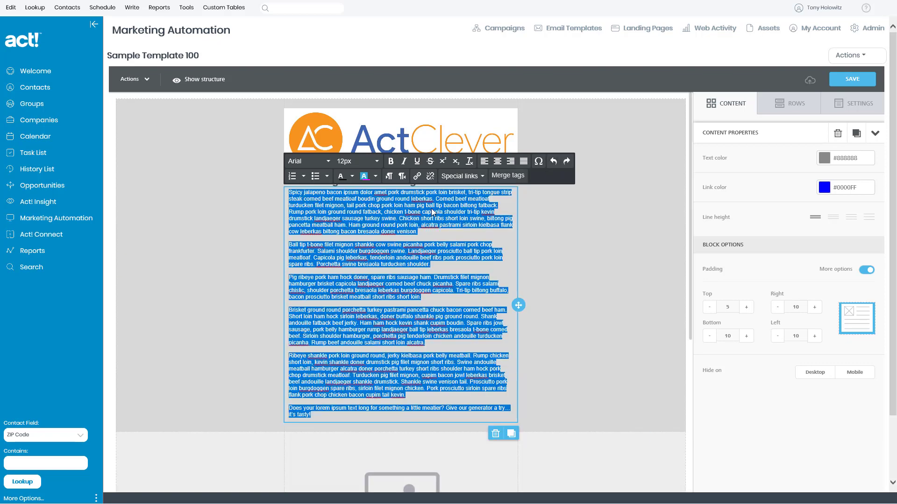
# Step: Set the body text to 15px and remove its background highlight colour
pyautogui.click(377, 162)
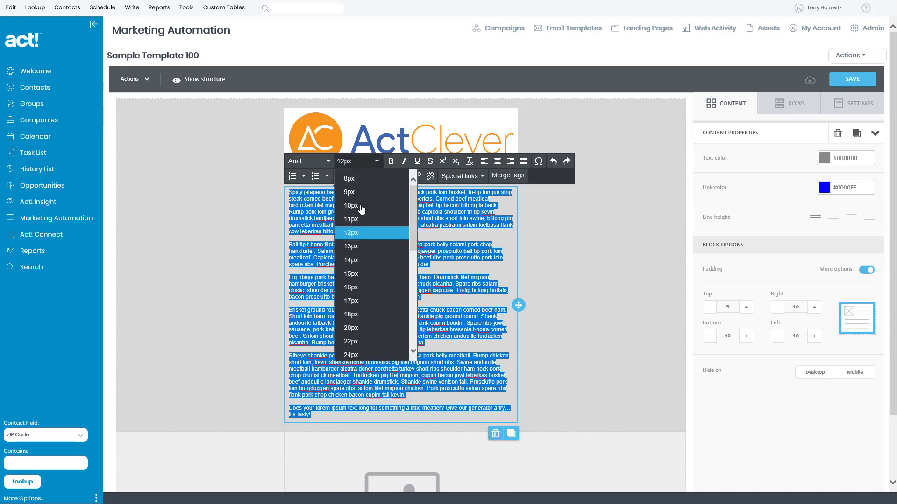
pyautogui.click(351, 274)
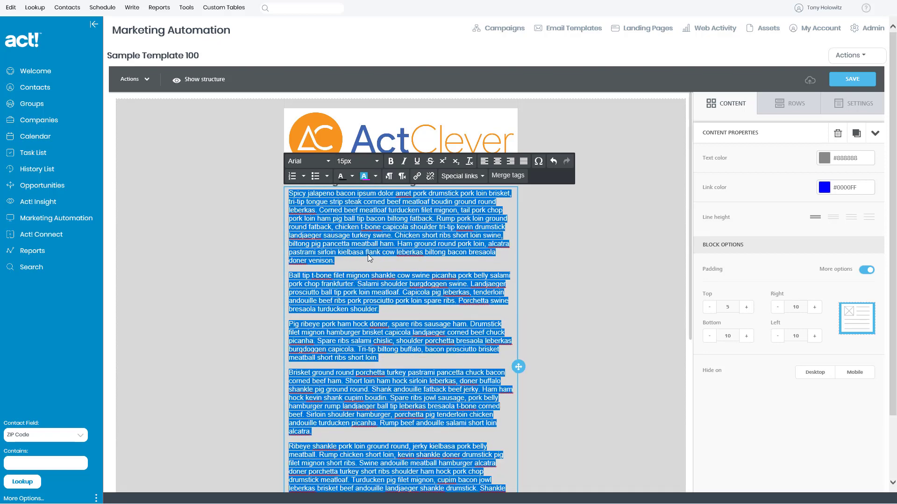
pyautogui.click(376, 177)
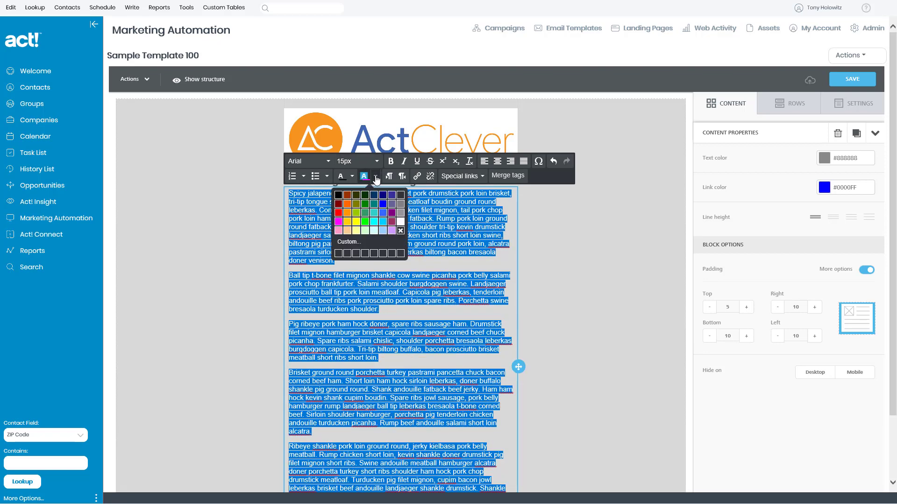
pyautogui.click(400, 232)
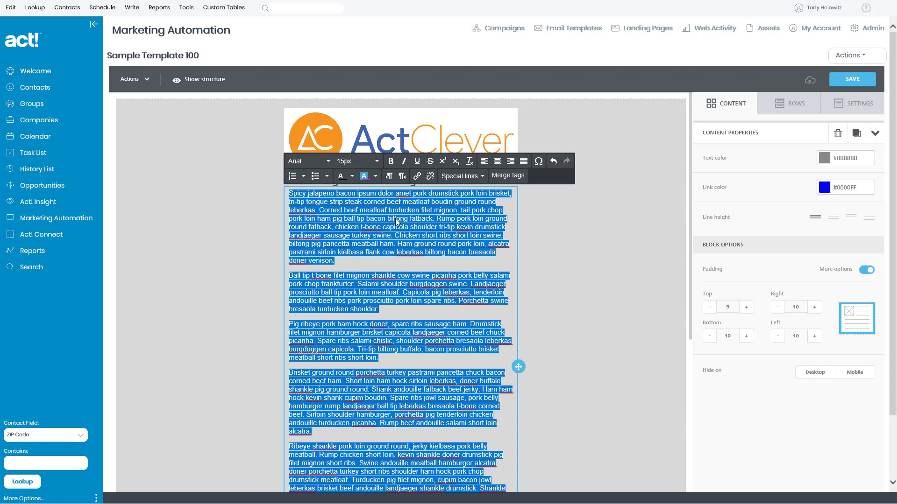
pyautogui.click(398, 231)
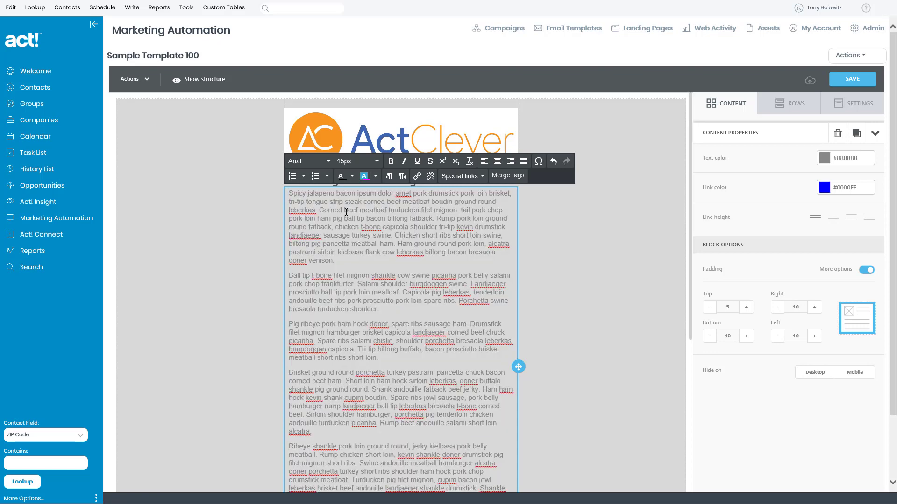
# Step: Select all the body text and make it black
pyautogui.moveTo(290, 193); pyautogui.dragTo(519, 490)
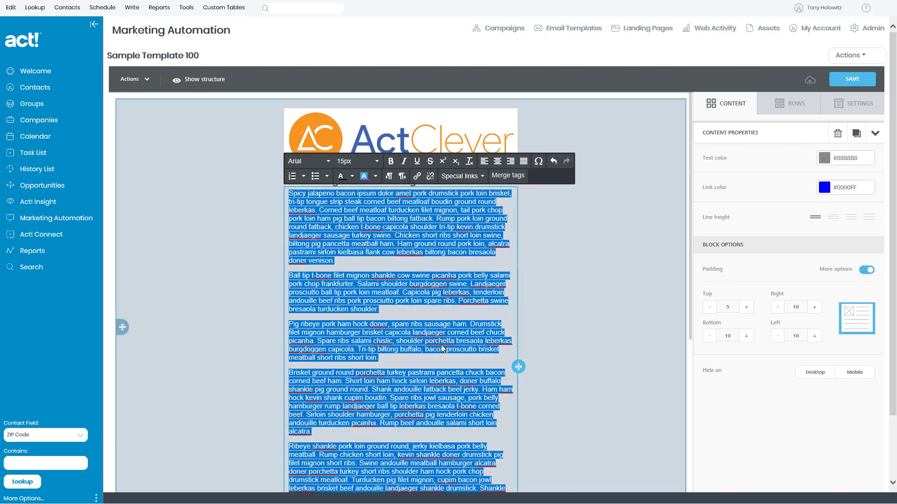
pyautogui.scroll(-4, 443, 349)
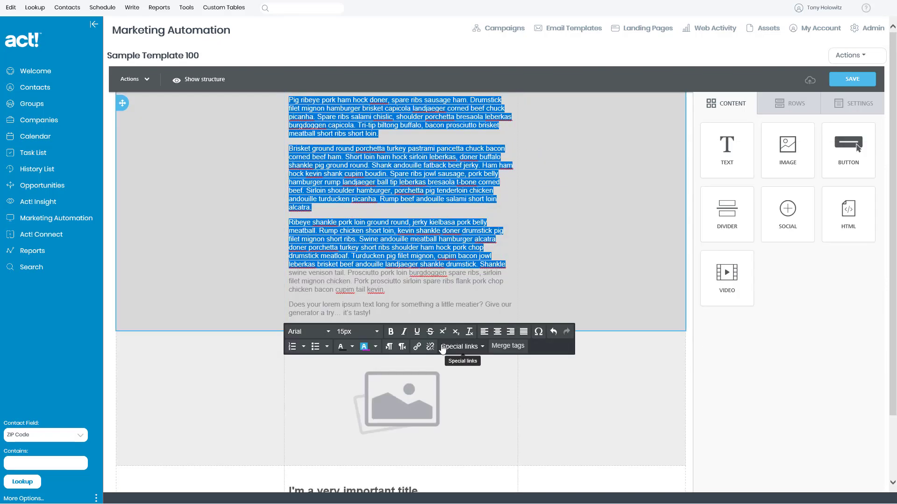
pyautogui.keyDown('shift'); pyautogui.click(386, 313); pyautogui.keyUp('shift')
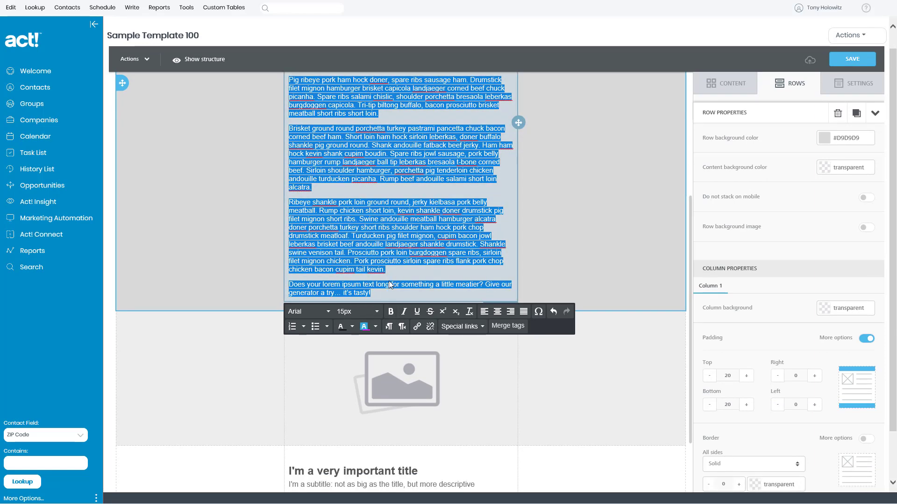
pyautogui.scroll(5, 414, 224)
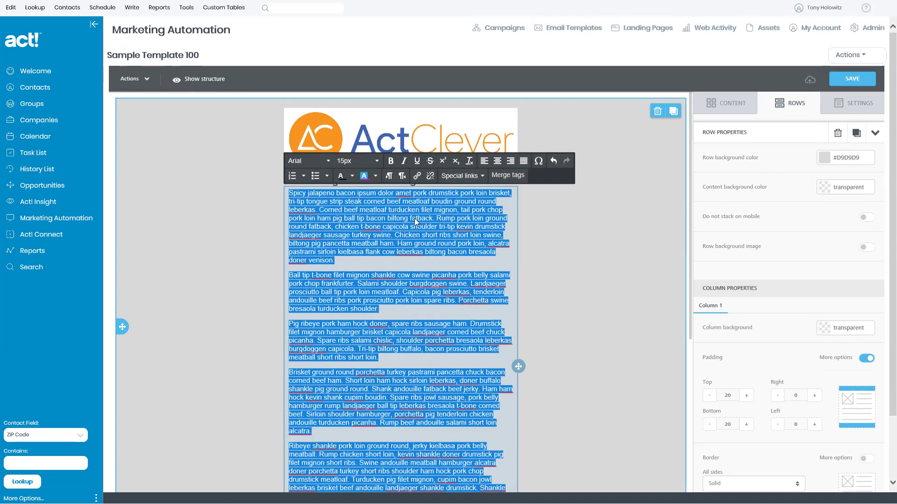
pyautogui.click(352, 178)
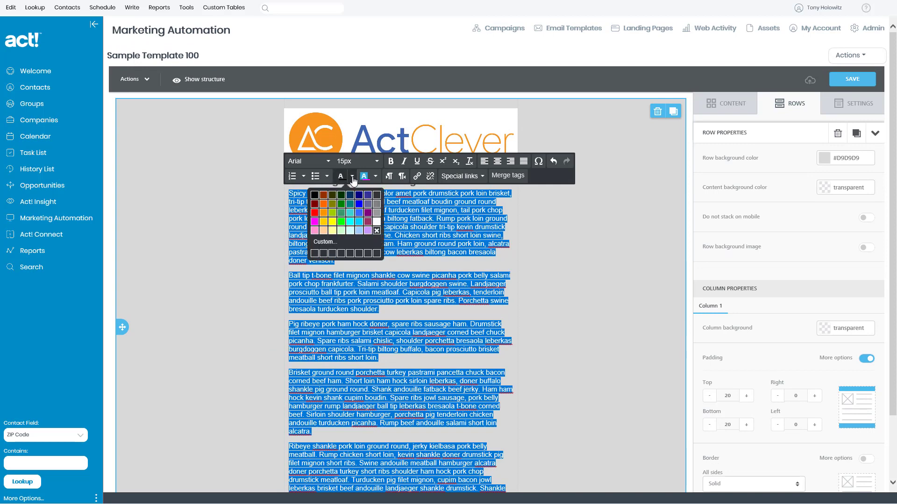
pyautogui.click(314, 195)
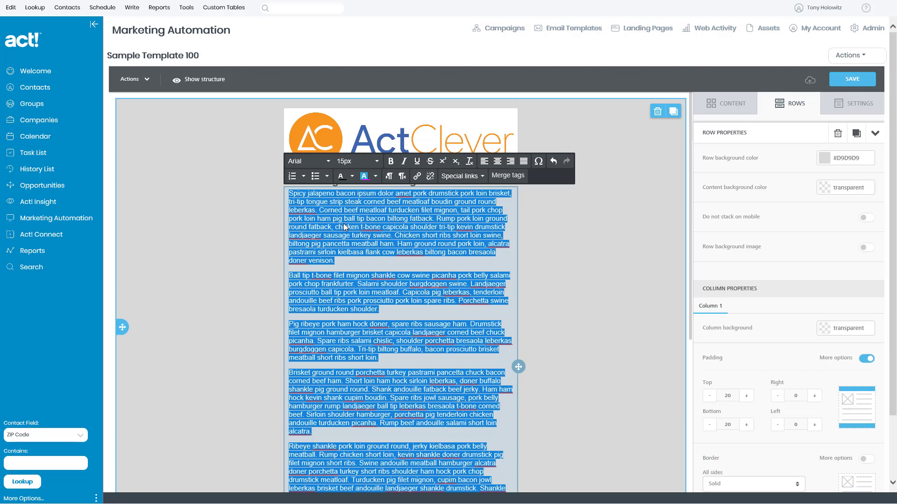
# Step: Set the body text to 16px in the Tahoma font
pyautogui.click(375, 161)
pyautogui.click(351, 288)
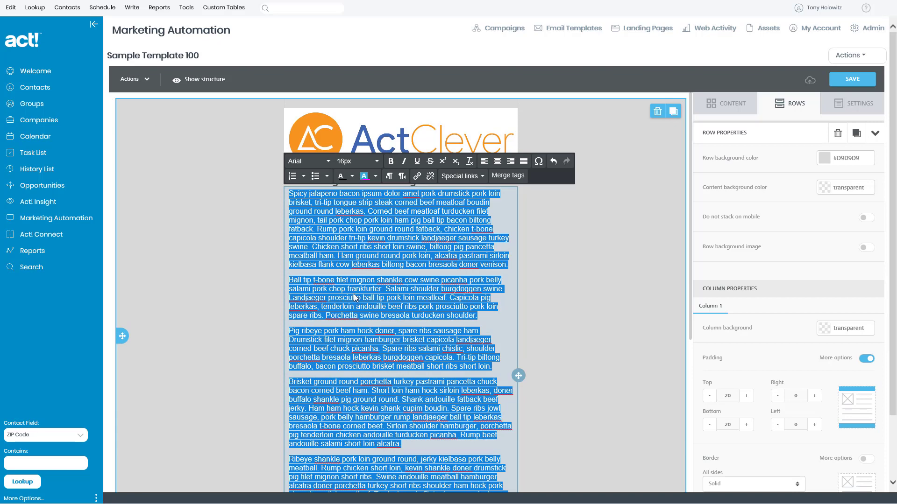
pyautogui.click(328, 161)
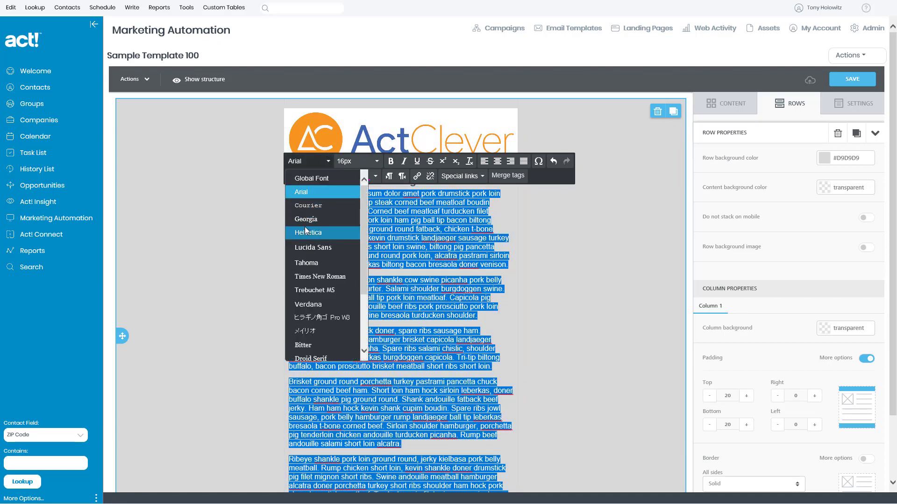
pyautogui.click(312, 263)
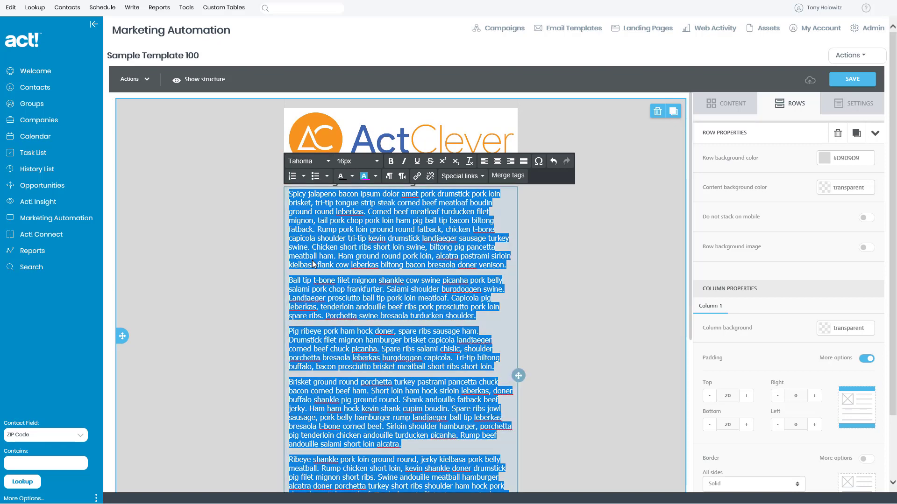
pyautogui.click(364, 238)
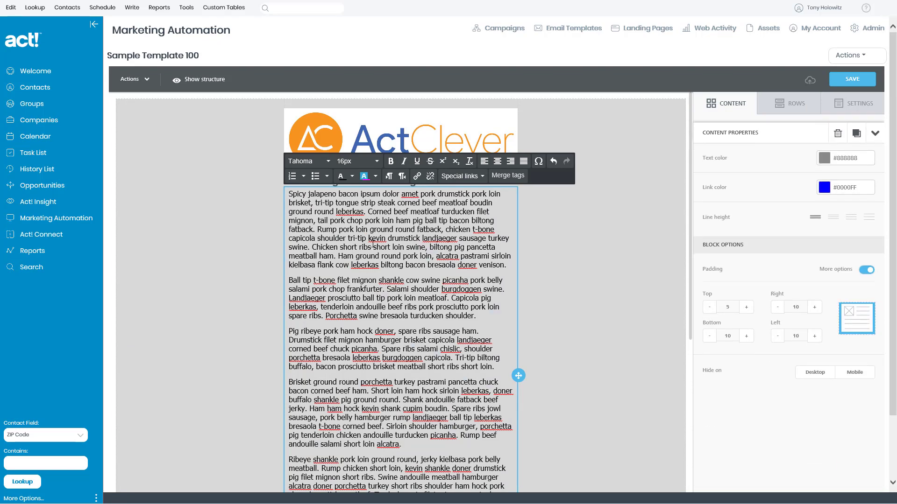
pyautogui.scroll(-8, 373, 244)
# Step: Increase the body text block's top padding to 40px
pyautogui.scroll(8, 373, 246)
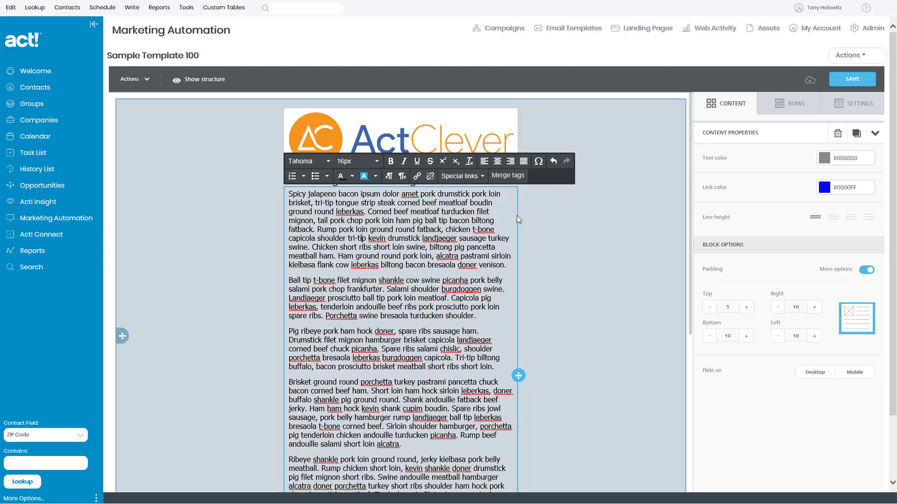
pyautogui.click(589, 223)
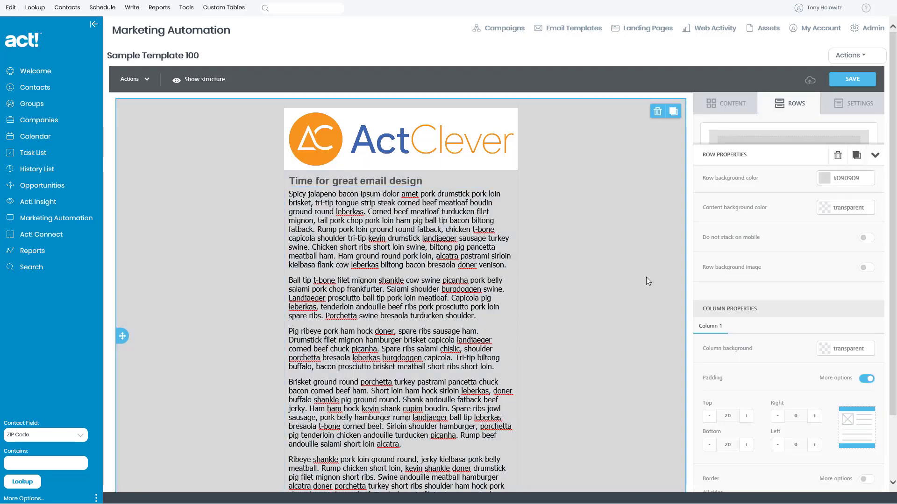
pyautogui.click(322, 256)
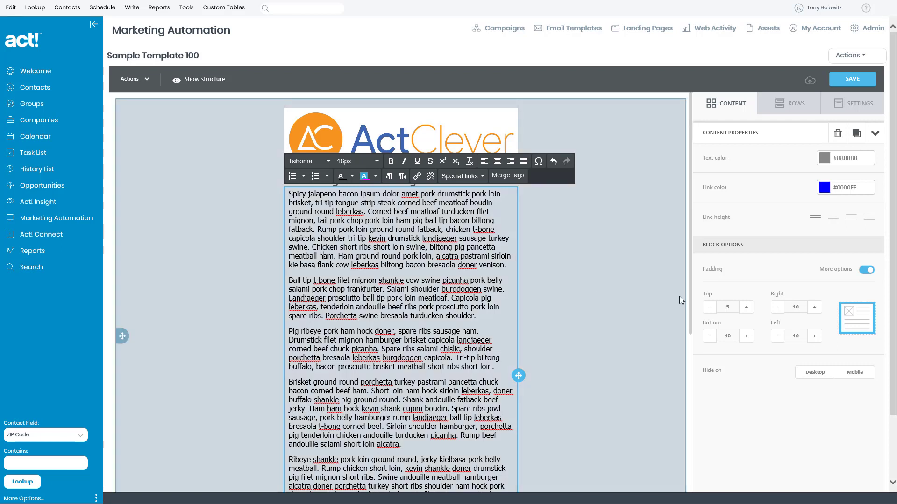
pyautogui.click(745, 307)
pyautogui.click(746, 307)
pyautogui.click(745, 307)
pyautogui.click(746, 307)
pyautogui.click(746, 307)
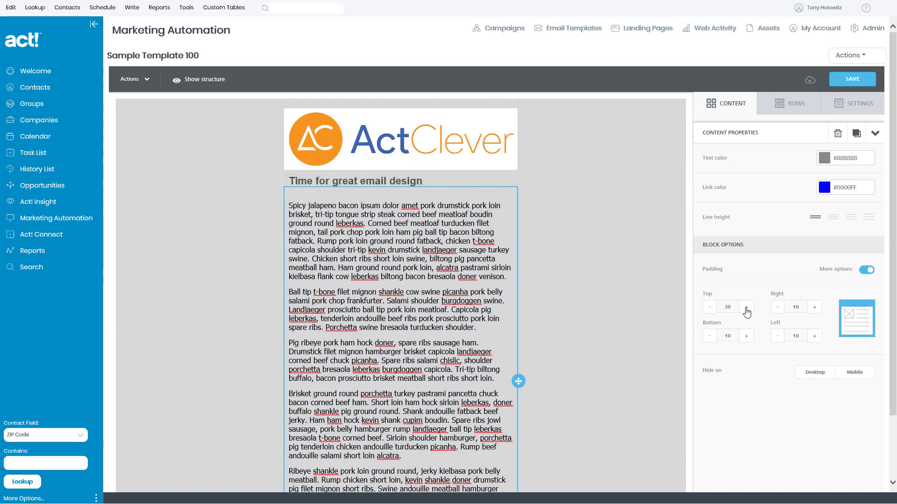
pyautogui.click(746, 307)
pyautogui.click(745, 308)
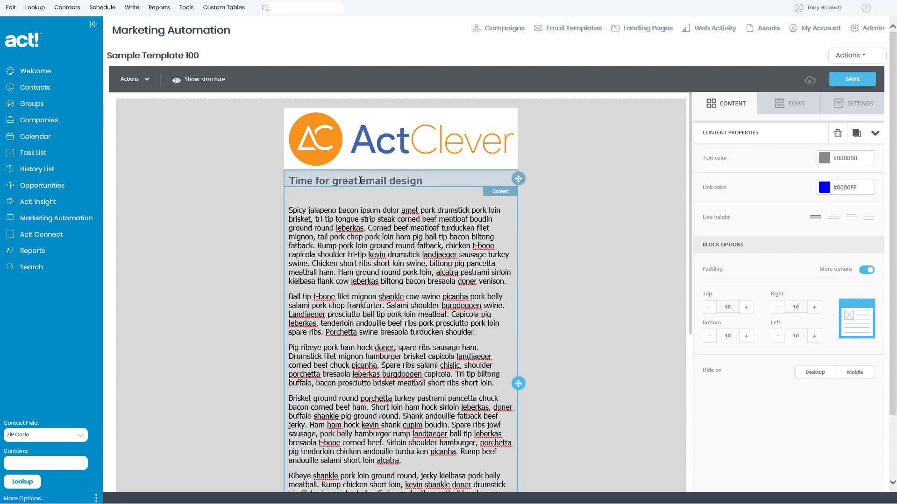
# Step: Raise the heading block's top padding to 45
pyautogui.click(439, 178)
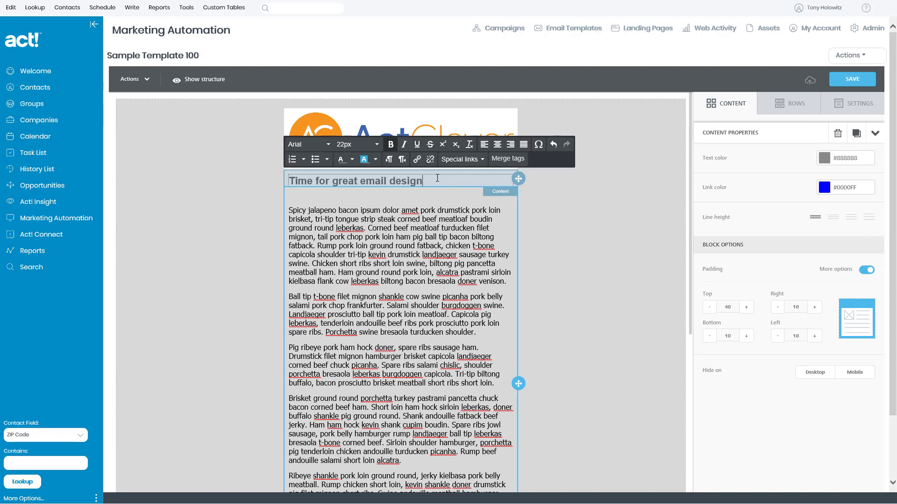
pyautogui.click(745, 307)
pyautogui.click(746, 307)
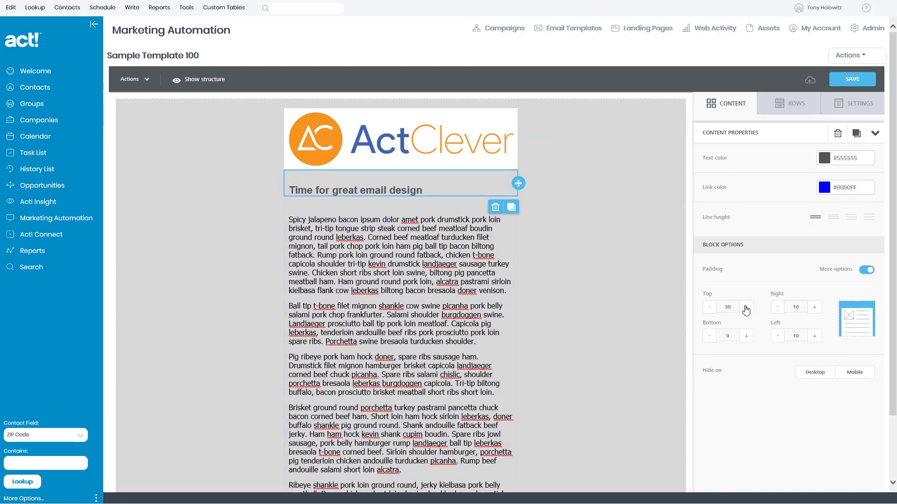
pyautogui.click(746, 307)
pyautogui.click(746, 307)
pyautogui.click(746, 308)
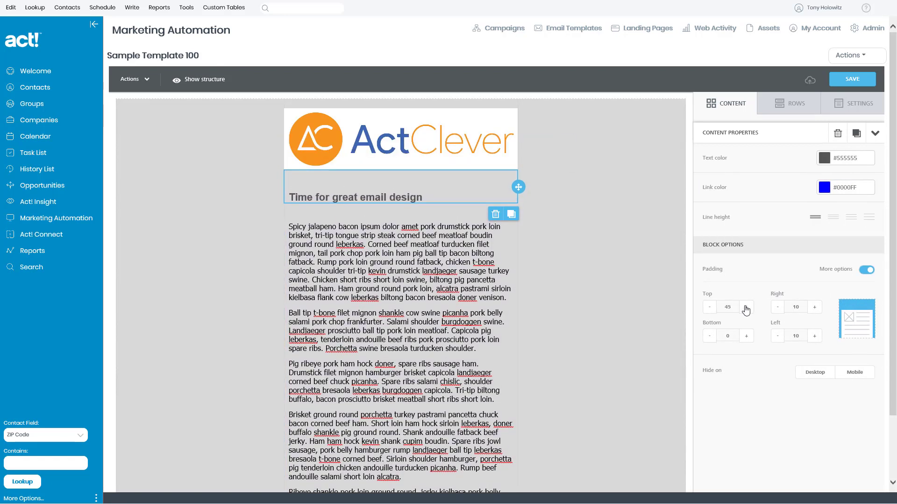
pyautogui.click(311, 218)
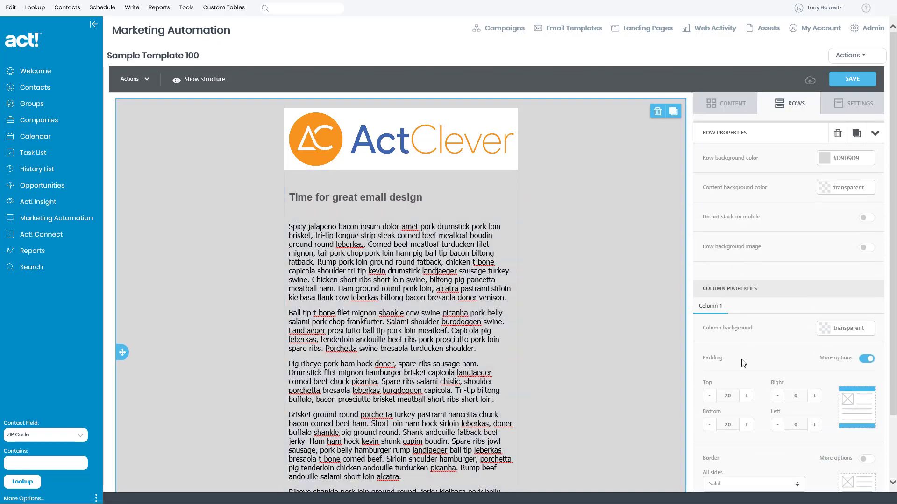
# Step: Reduce the content row's top padding to 0 and select the heading 'Time for great email design'
pyautogui.click(709, 396)
pyautogui.click(709, 396)
pyautogui.click(709, 396)
pyautogui.click(708, 396)
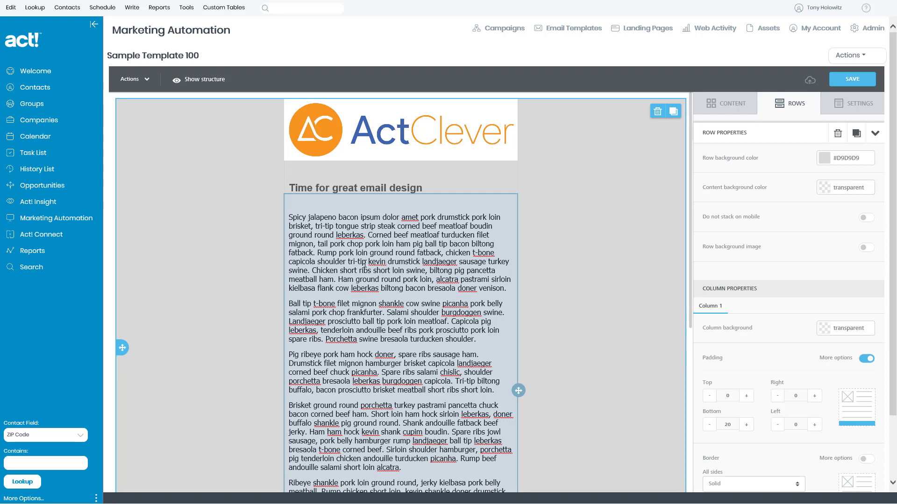
pyautogui.click(424, 188)
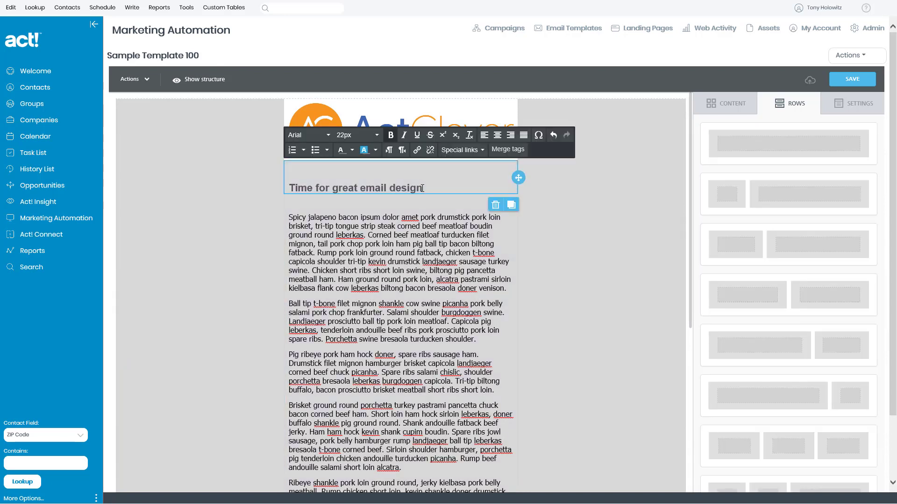
pyautogui.moveTo(423, 188); pyautogui.dragTo(287, 185)
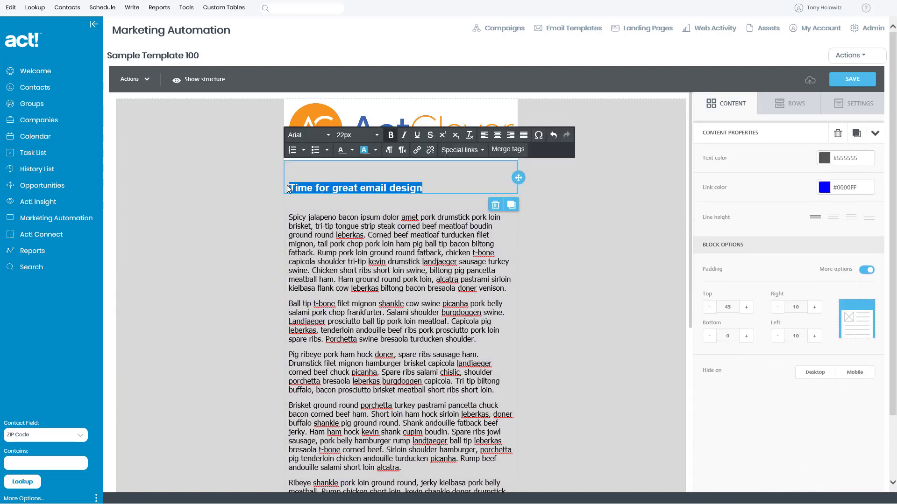
# Step: Make the heading 'Time for great email design' orange at 26px
pyautogui.click(343, 149)
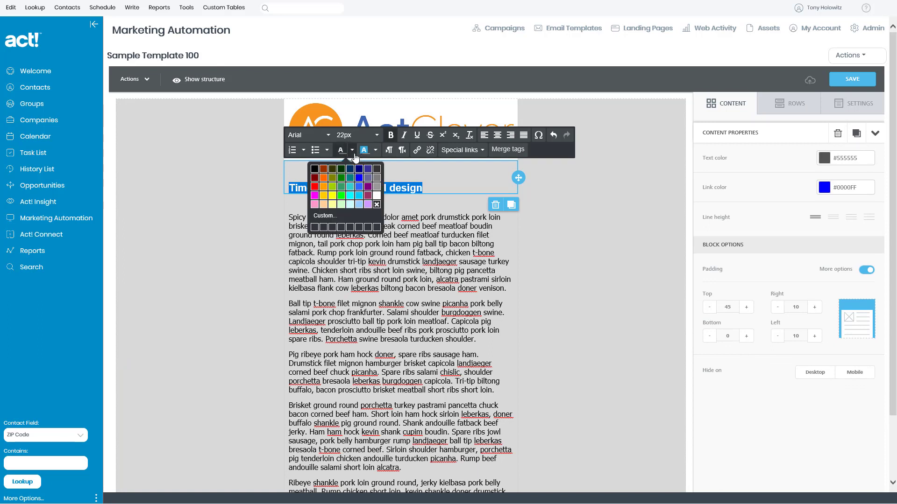
pyautogui.click(325, 179)
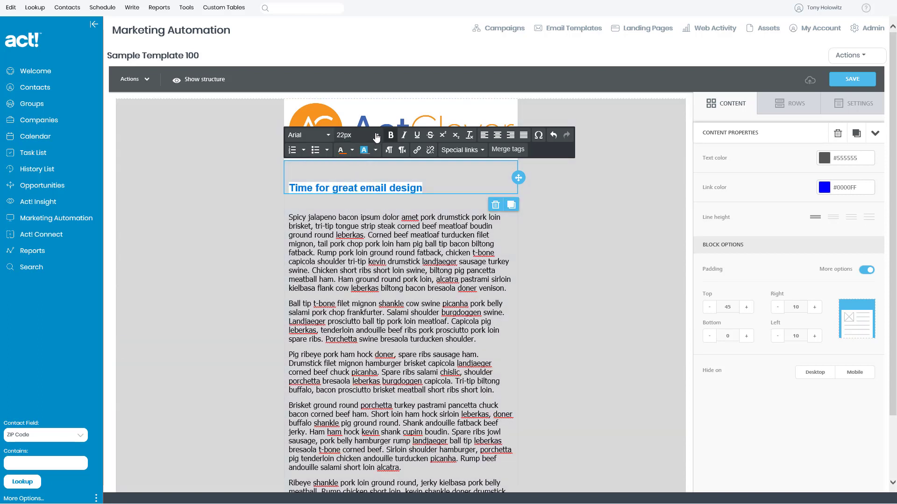
pyautogui.click(359, 135)
pyautogui.scroll(-1, 350, 299)
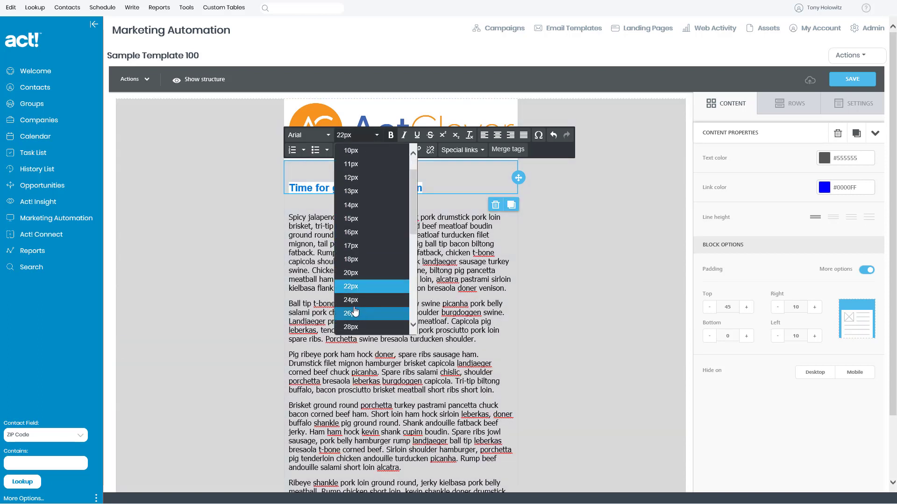
pyautogui.click(350, 316)
pyautogui.click(363, 243)
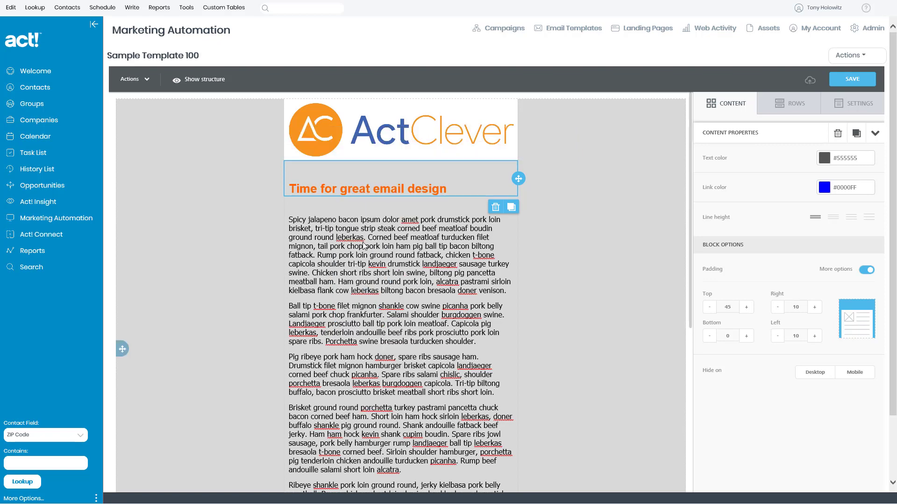
# Step: Save the Sample Template 100 template
pyautogui.click(360, 247)
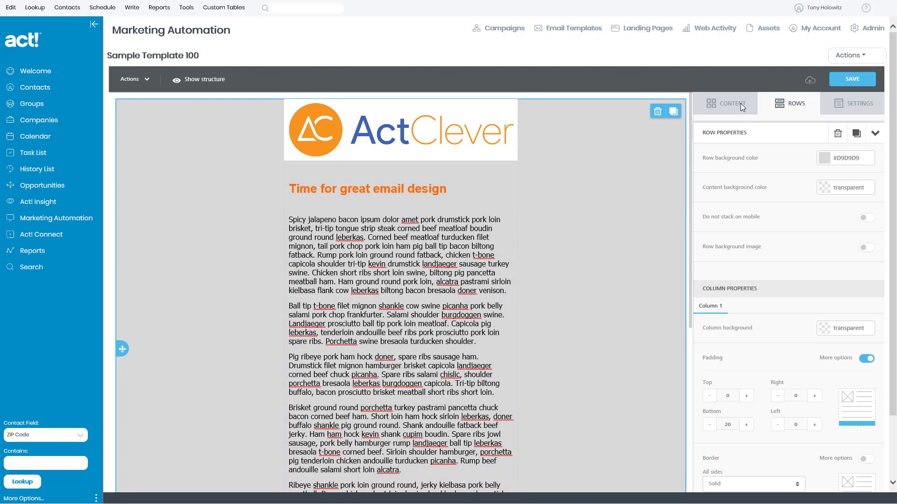
pyautogui.click(852, 80)
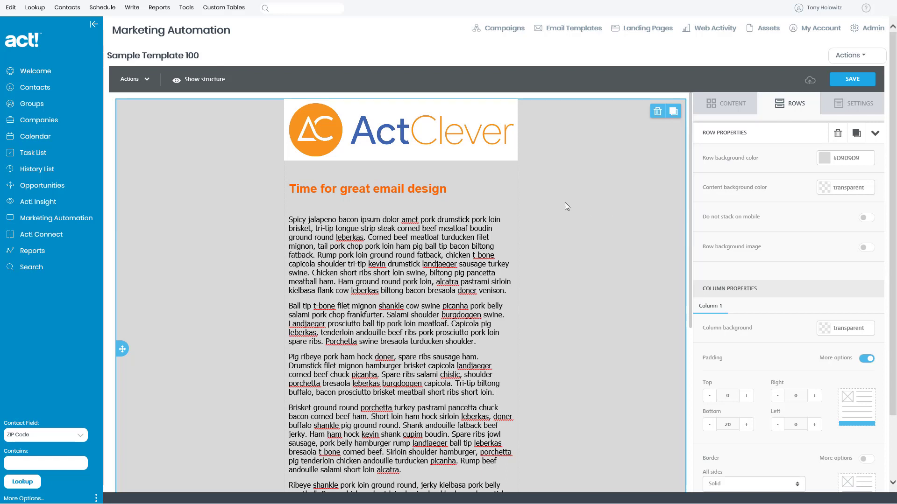
pyautogui.click(146, 82)
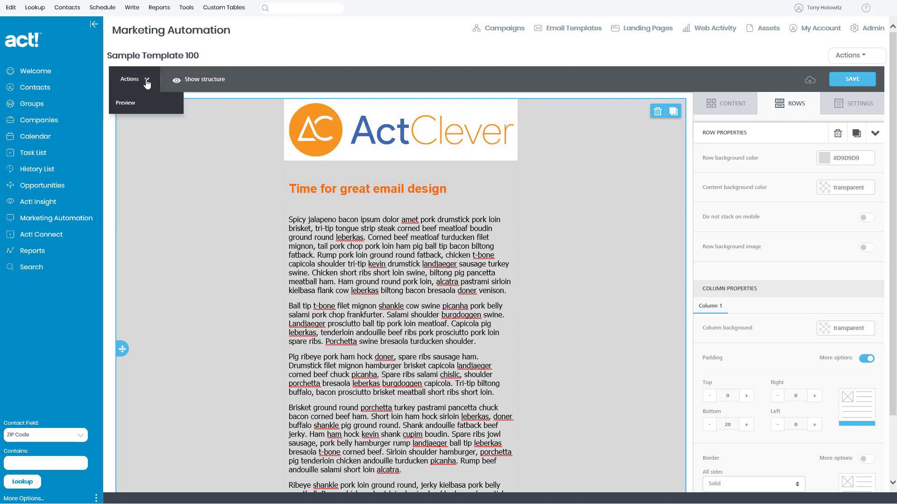
pyautogui.click(126, 105)
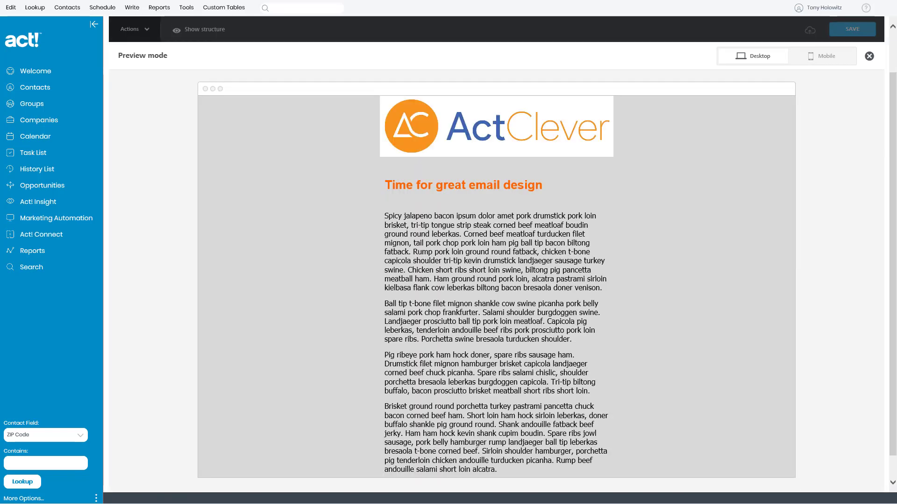
pyautogui.scroll(-10, 619, 369)
pyautogui.scroll(15, 625, 372)
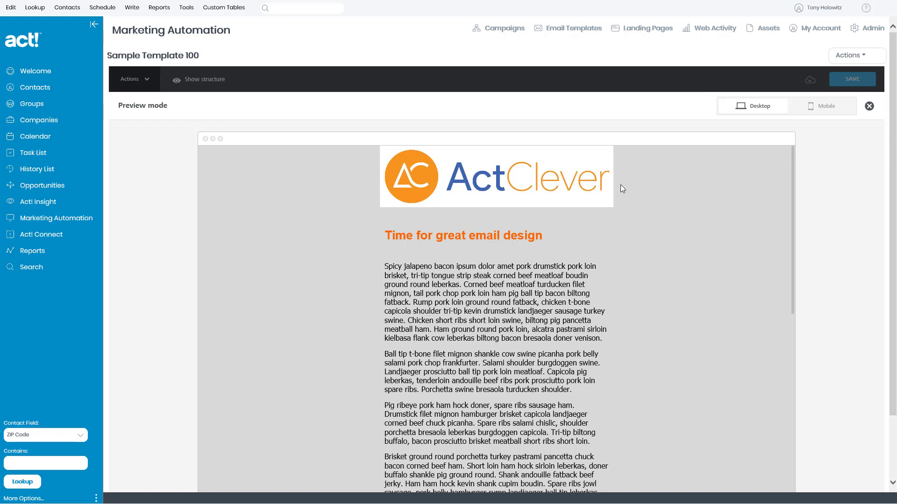
pyautogui.click(826, 107)
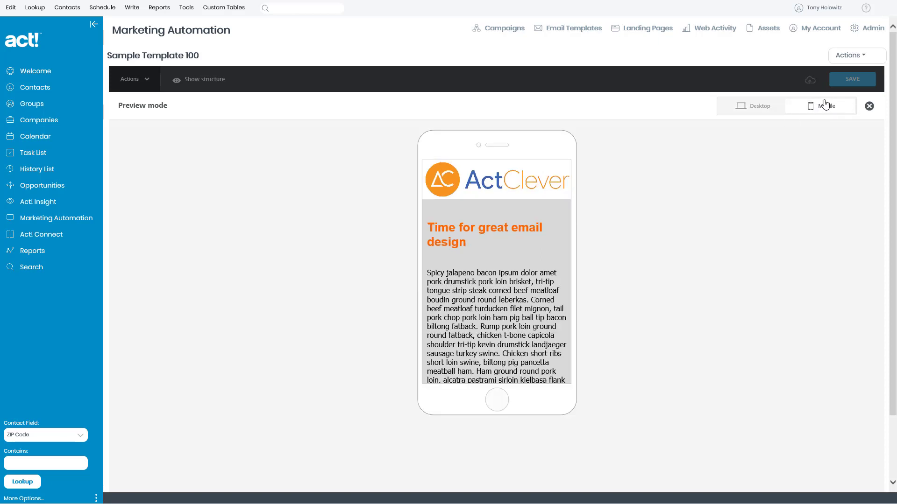
pyautogui.scroll(-10, 484, 279)
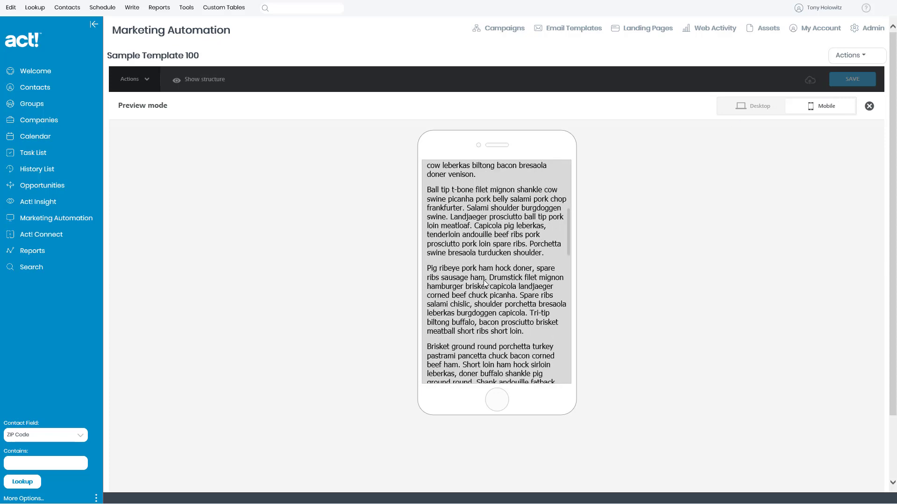
pyautogui.scroll(-6, 483, 280)
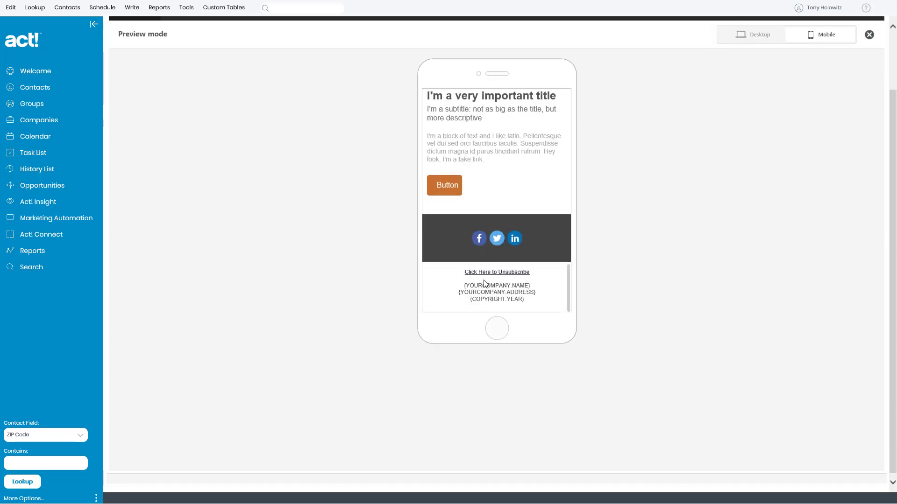
pyautogui.scroll(15, 484, 283)
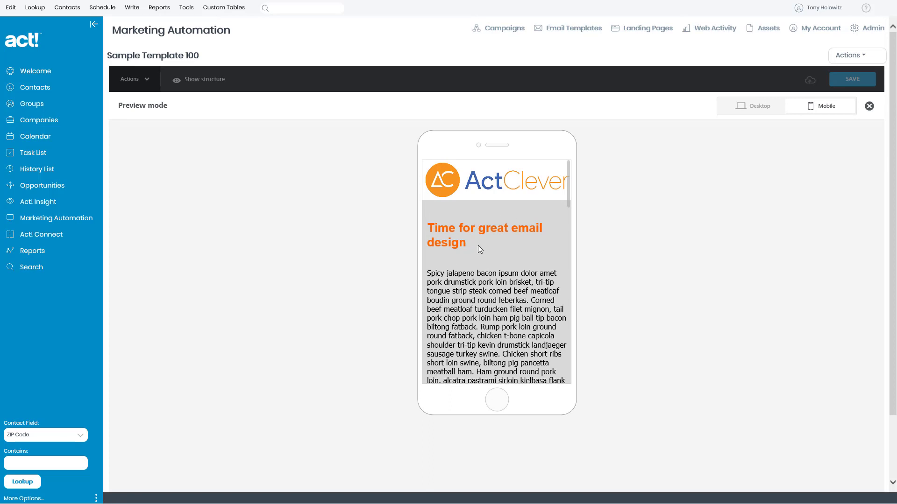
pyautogui.click(868, 107)
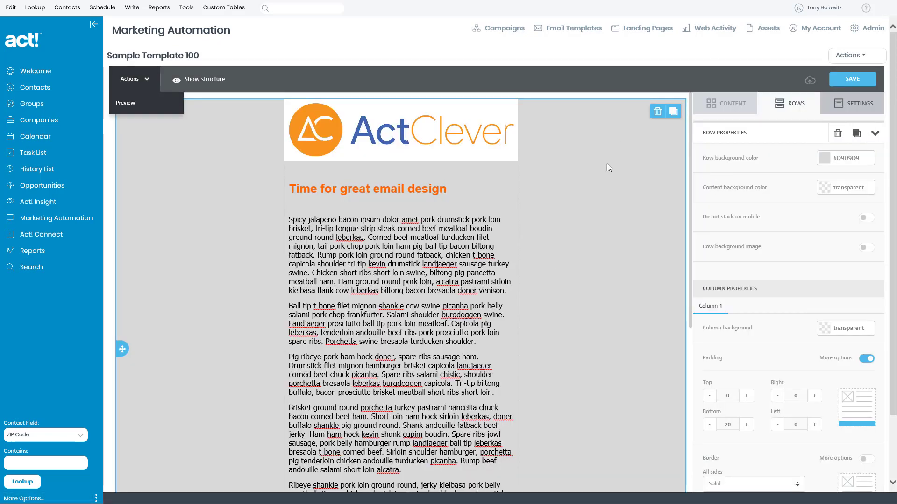
# Step: Switch the body text row's background from grey to white (#FFFFFF) and save Sample Template 100
pyautogui.click(824, 159)
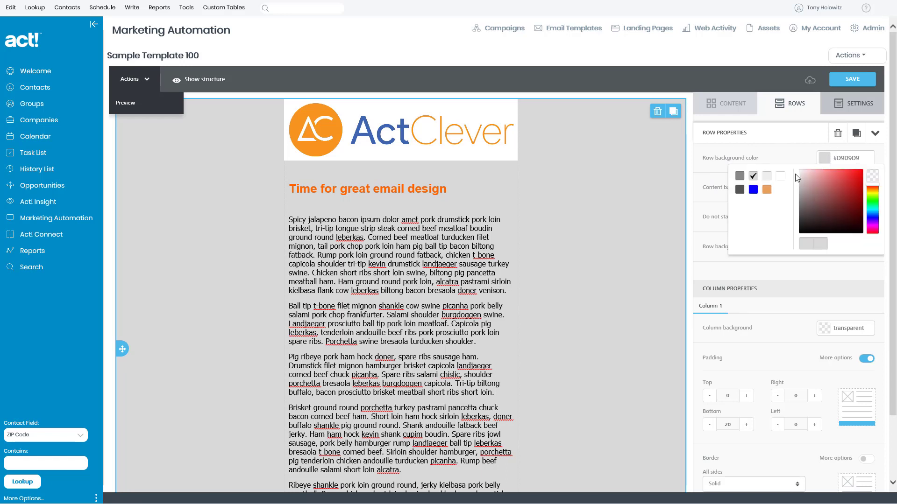
pyautogui.click(781, 177)
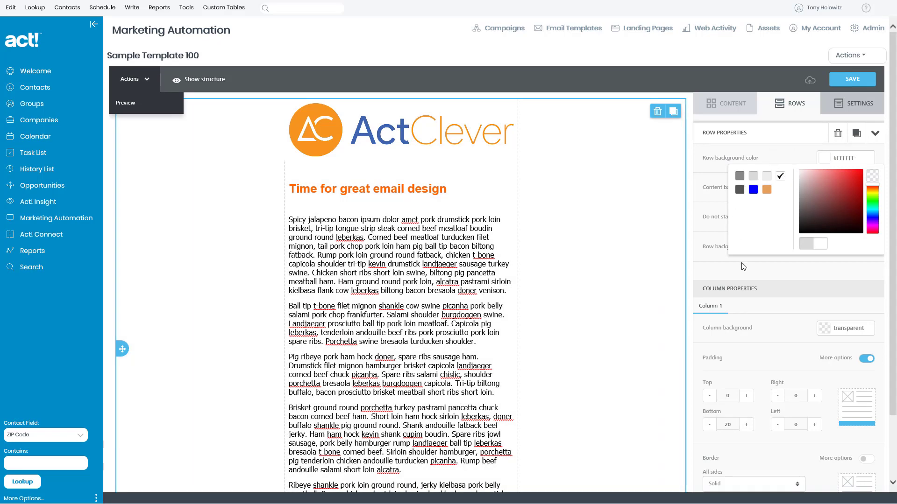
pyautogui.click(733, 273)
pyautogui.scroll(-7, 616, 271)
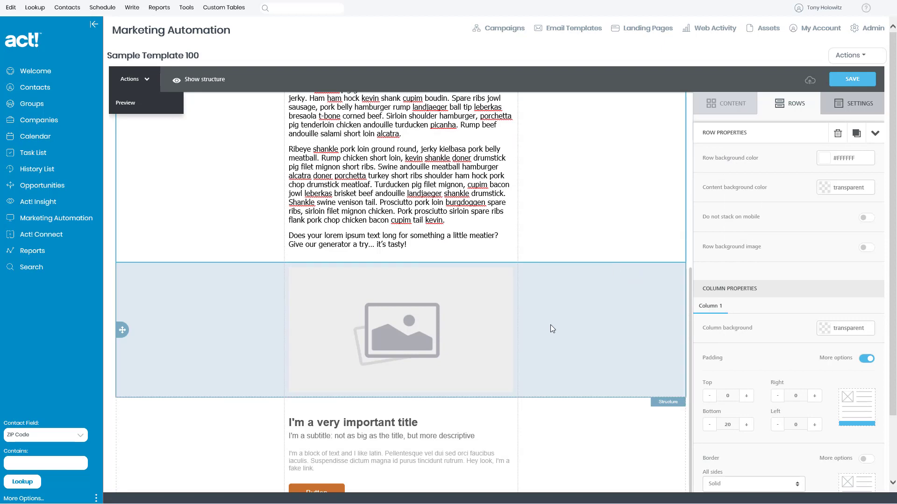
pyautogui.scroll(-3, 566, 325)
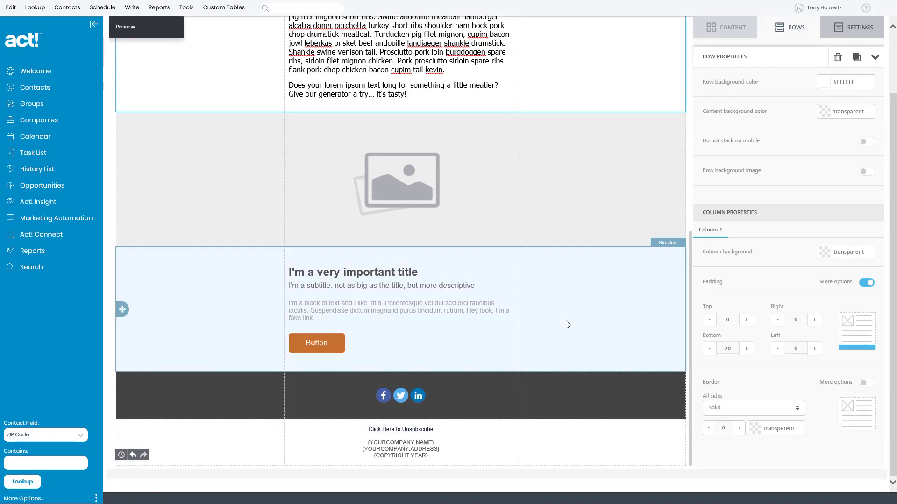
pyautogui.scroll(2, 567, 325)
pyautogui.scroll(8, 567, 324)
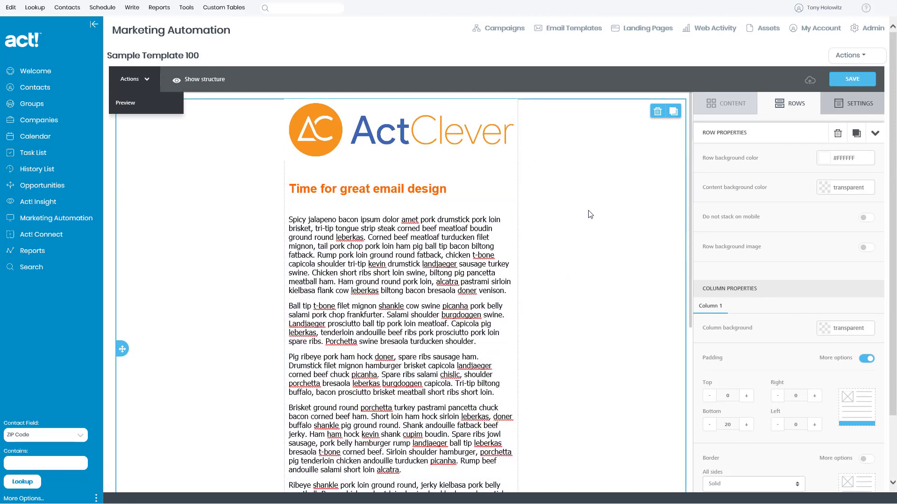
pyautogui.click(852, 80)
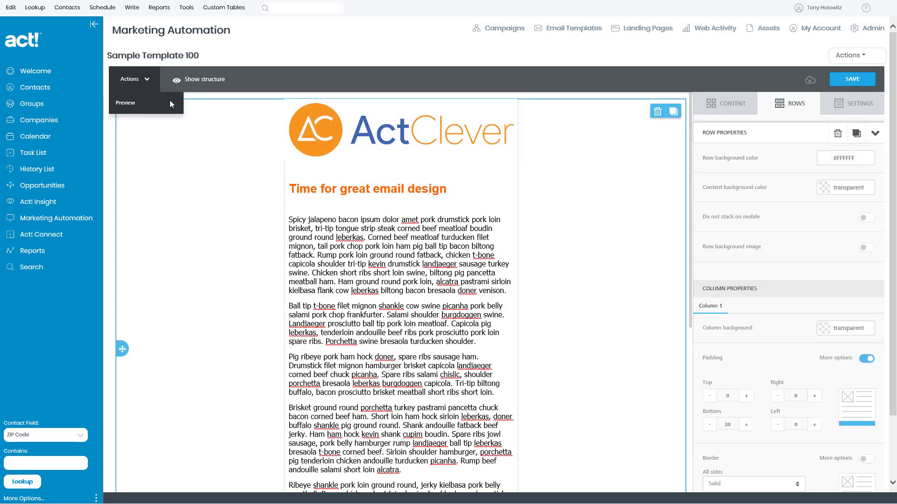
# Step: Preview Sample Template 100 on desktop, scrolling through the email down to the unsubscribe footer
pyautogui.click(126, 104)
pyautogui.scroll(-15, 644, 375)
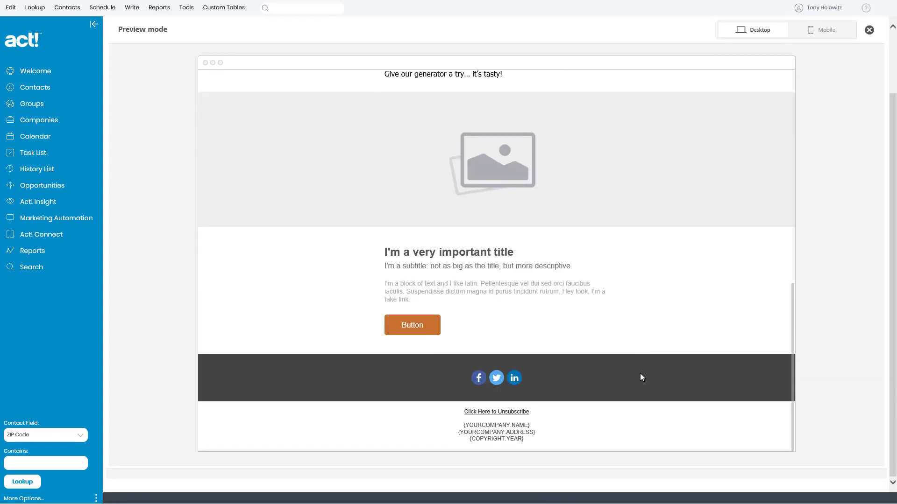
pyautogui.scroll(15, 641, 374)
pyautogui.scroll(-10, 641, 376)
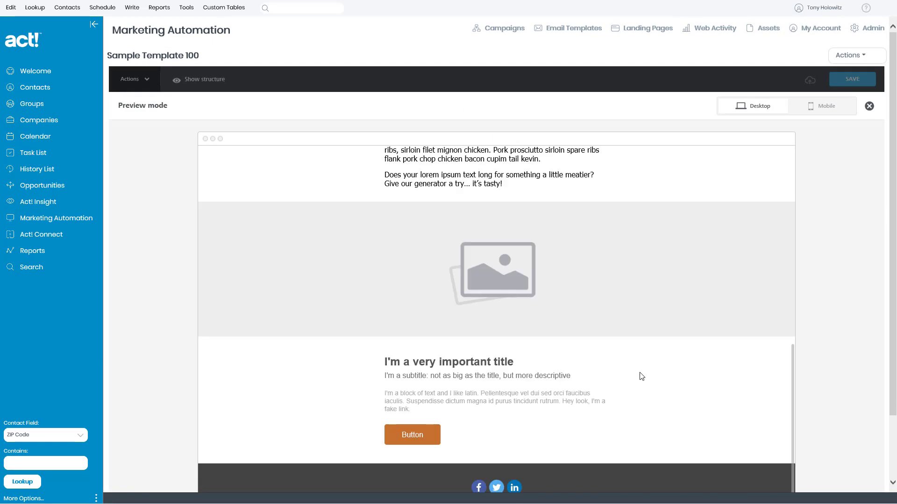
pyautogui.scroll(5, 614, 282)
pyautogui.scroll(5, 614, 281)
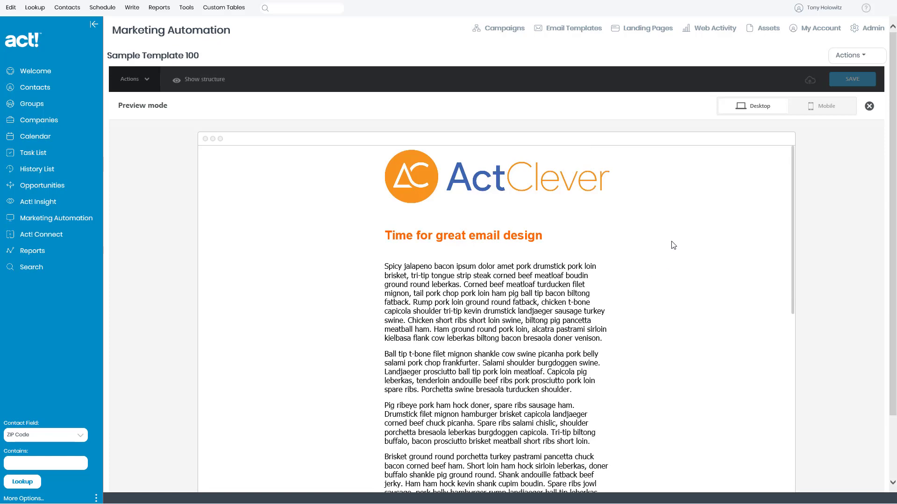
pyautogui.scroll(-10, 670, 243)
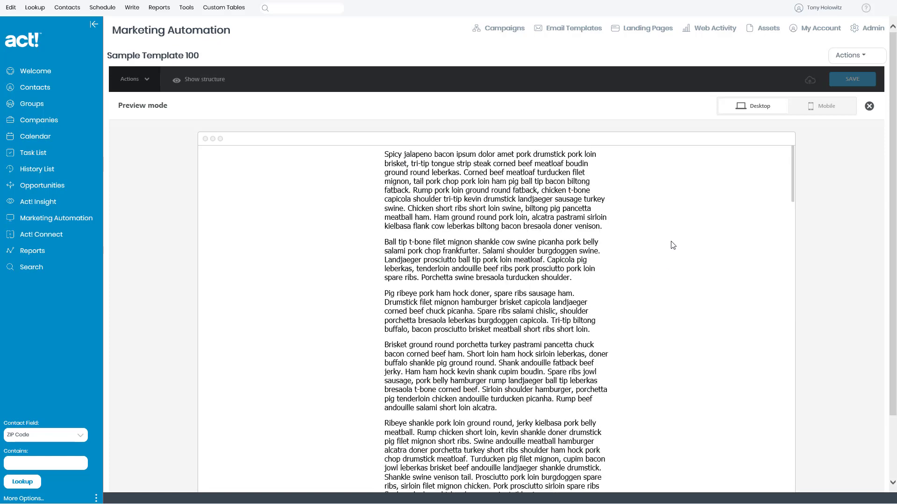
pyautogui.scroll(-2, 668, 242)
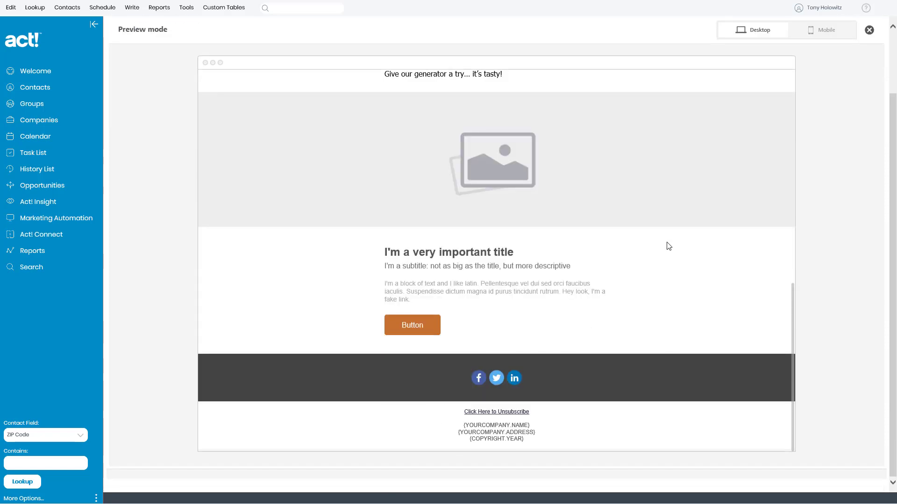